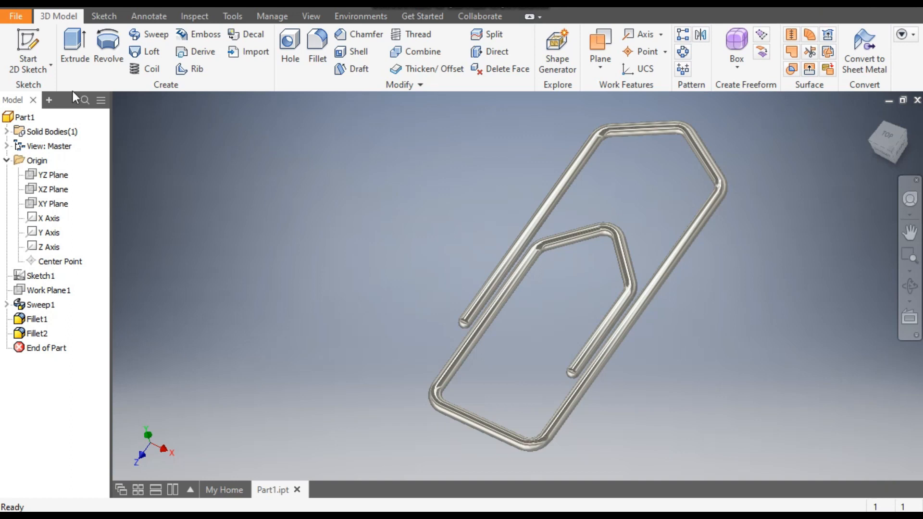
# - Create a new part from the metric Standard (mm).ipt template
pyautogui.hotkey('ctrl', 'n')
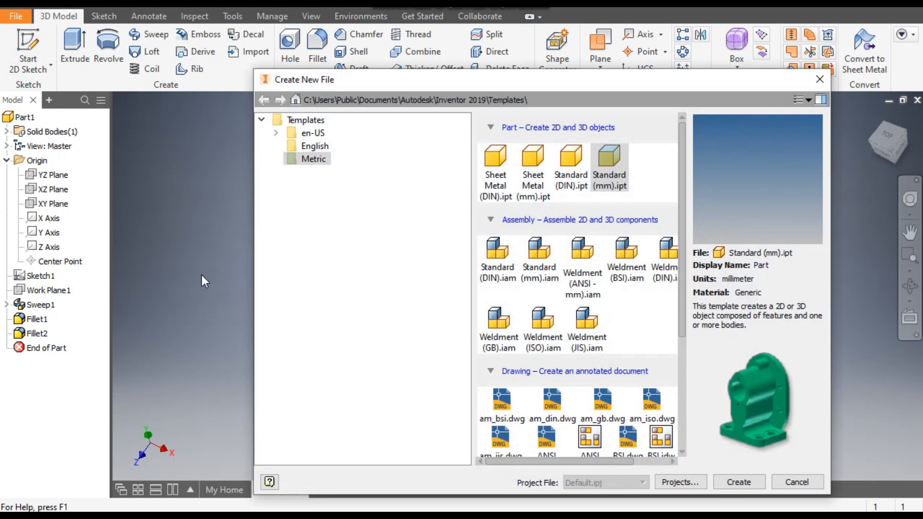
pyautogui.click(614, 156)
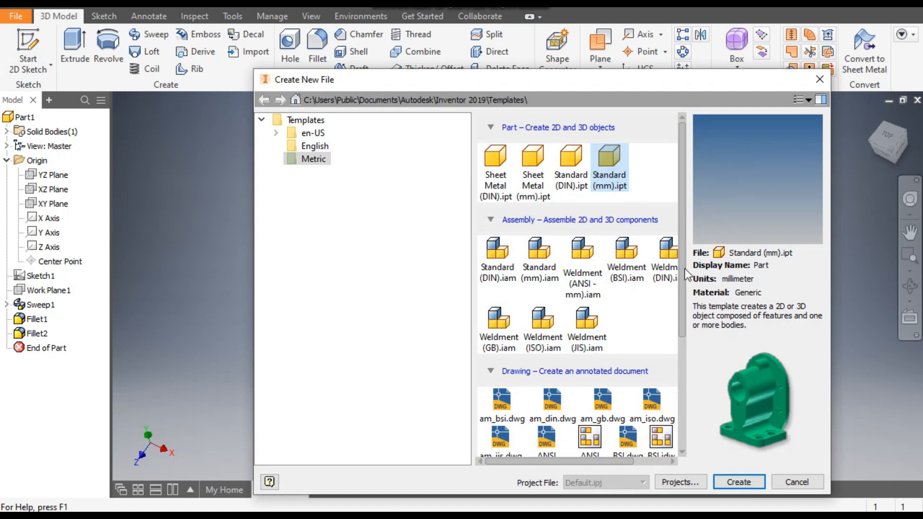
pyautogui.click(738, 482)
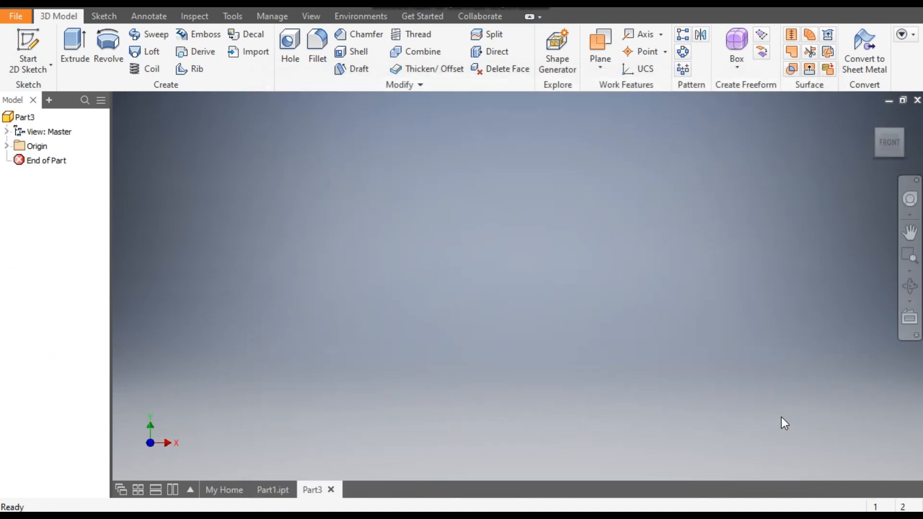
# - Start a 2D sketch on the XZ plane and rotate the top view so the X axis runs horizontally
pyautogui.click(28, 48)
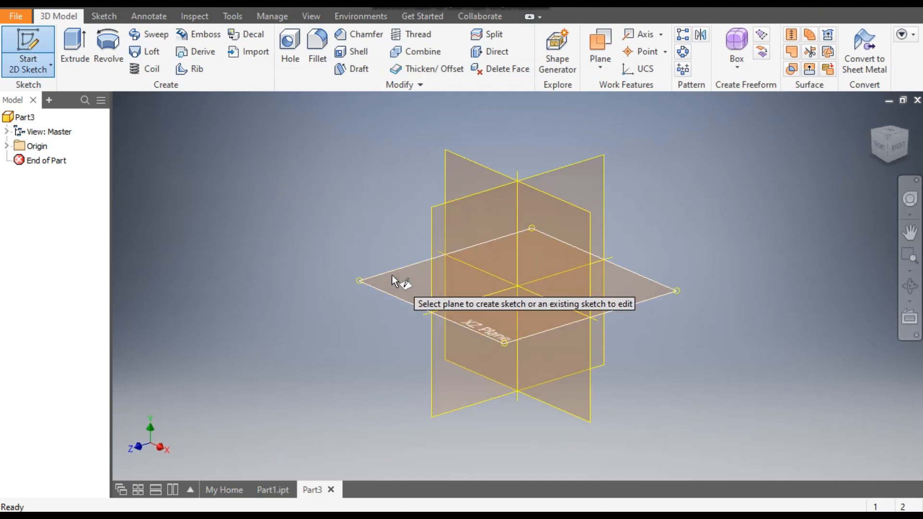
pyautogui.click(391, 276)
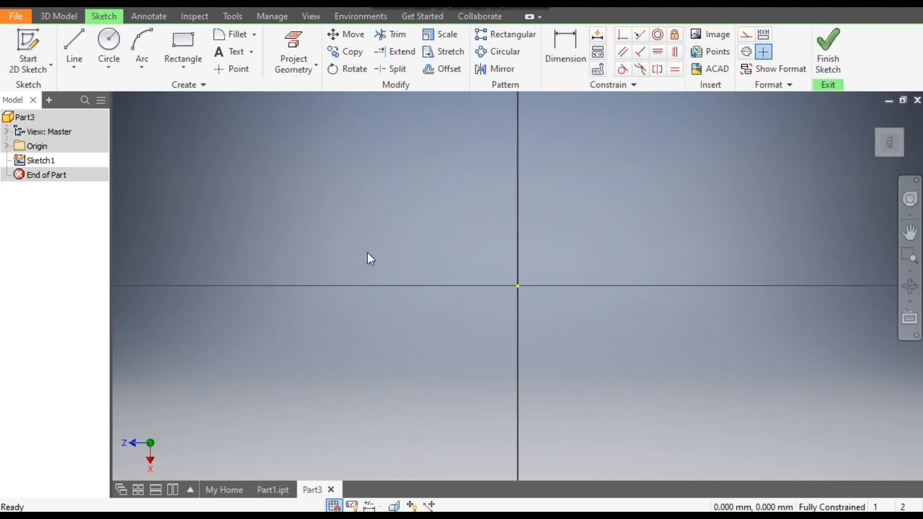
pyautogui.click(899, 116)
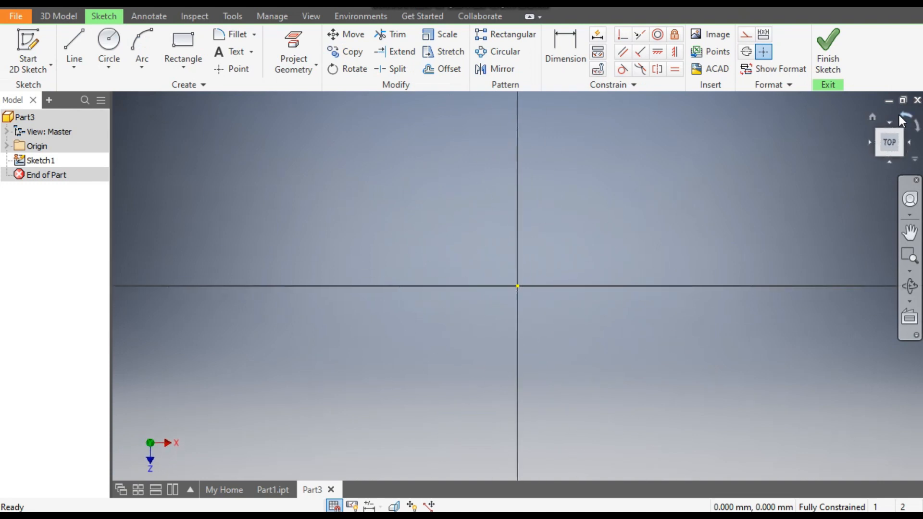
# - Draw the outer paper clip path from the origin: vertical line, pointed top and long opposite side, about 89 mm wide and 250 mm tall
pyautogui.click(69, 42)
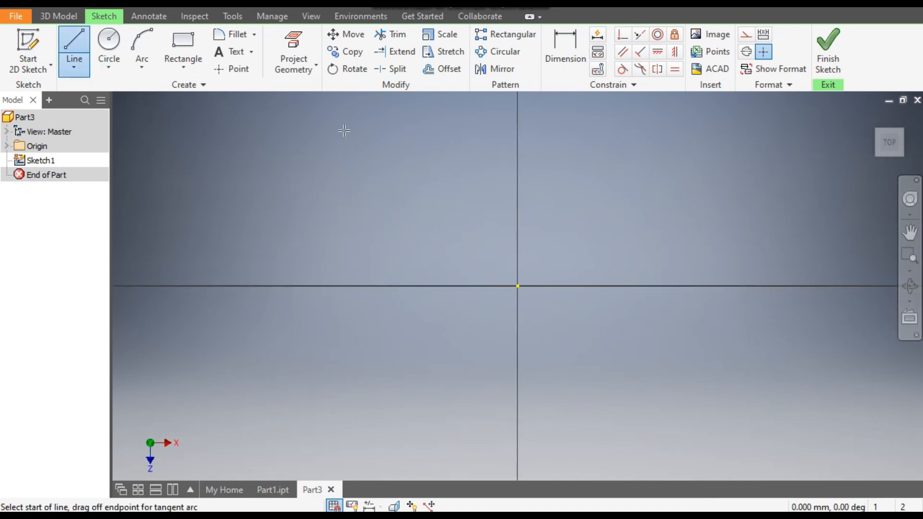
pyautogui.click(518, 286)
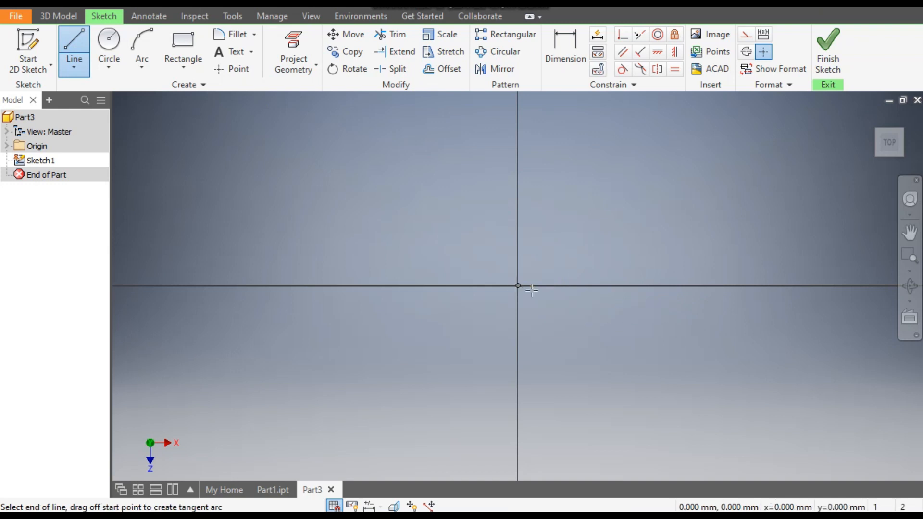
pyautogui.click(517, 127)
pyautogui.moveTo(551, 218); pyautogui.dragTo(522, 318, button='middle')
pyautogui.click(537, 176)
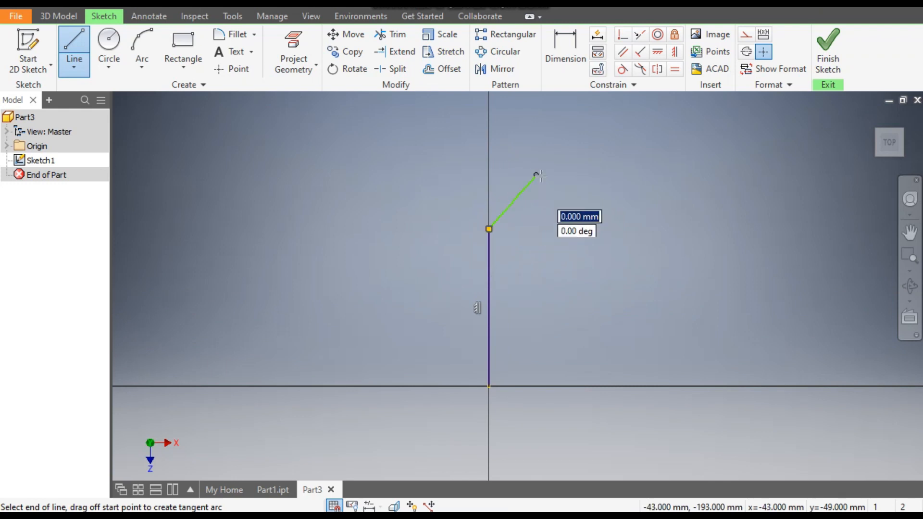
pyautogui.click(587, 228)
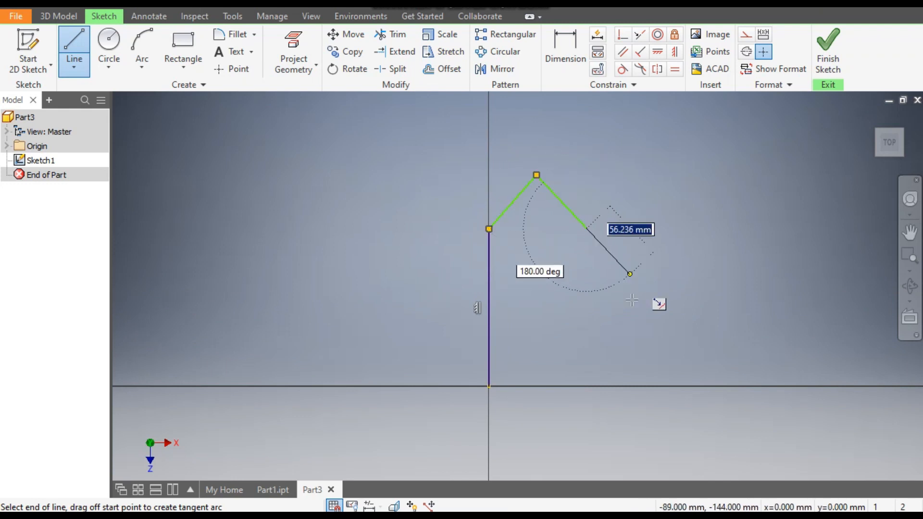
pyautogui.click(585, 449)
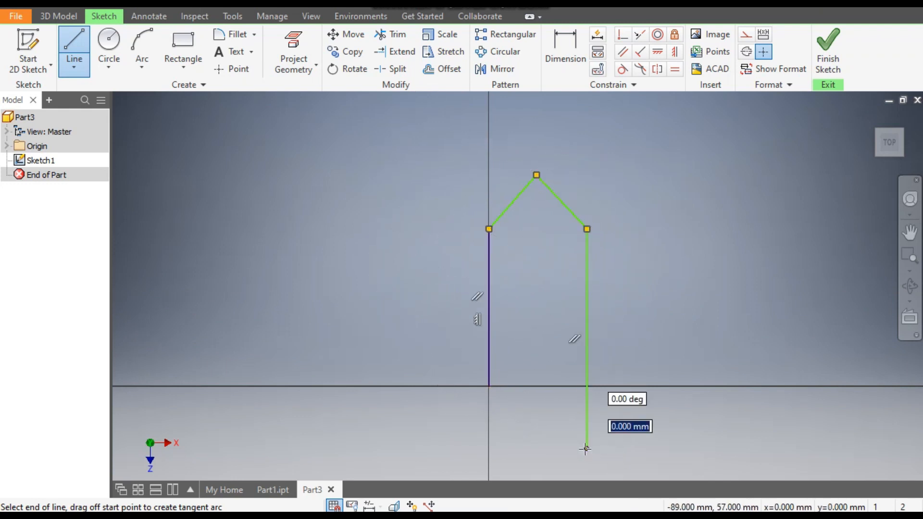
# - Continue the path with a bottom line, inner side, smaller pointed peak and short parallel leg ending level with the origin
pyautogui.click(503, 332)
pyautogui.click(536, 275)
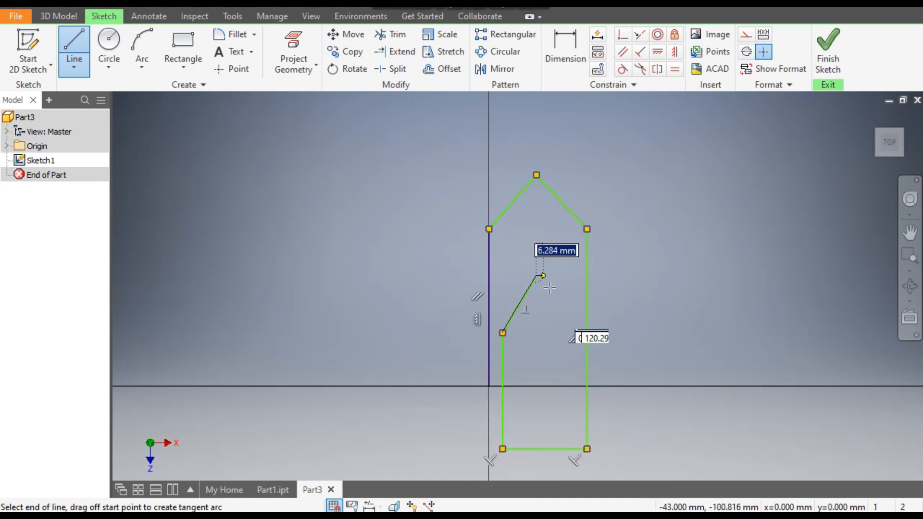
pyautogui.click(569, 326)
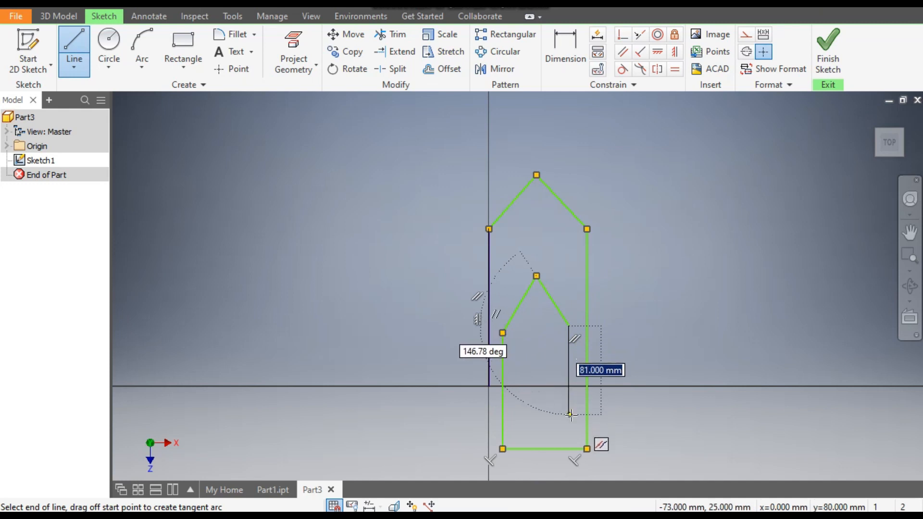
pyautogui.click(568, 385)
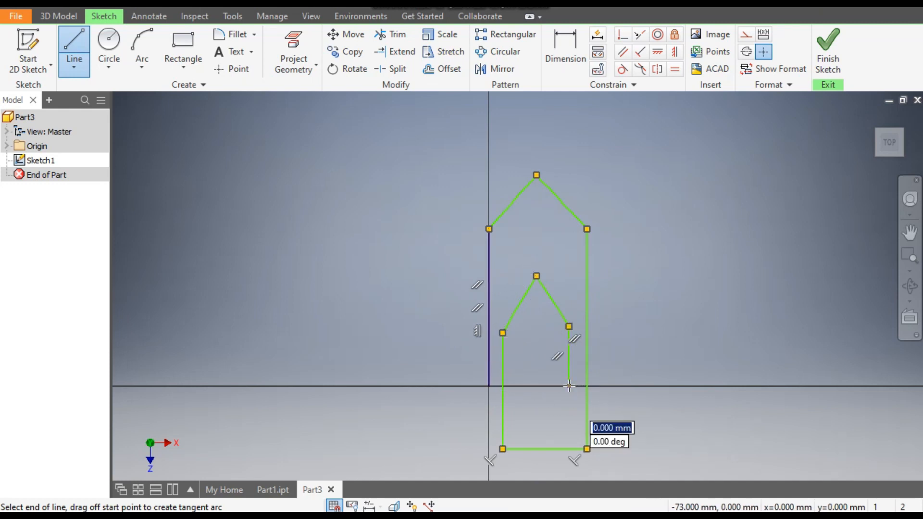
pyautogui.press('Escape')
pyautogui.press('Escape')
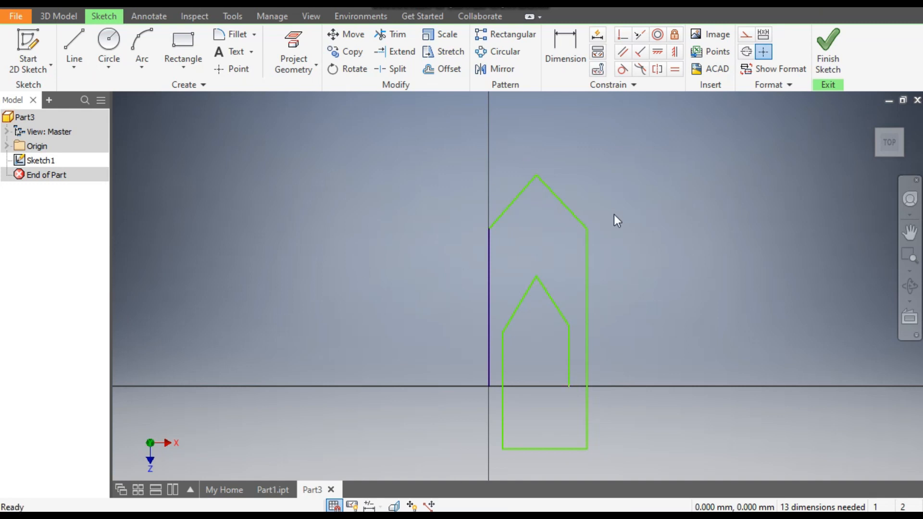
# - Dimension the height from the outer peak to the bottom line as 45 mm
pyautogui.scroll(-1, 644, 235)
pyautogui.moveTo(644, 236); pyautogui.dragTo(616, 194, button='middle')
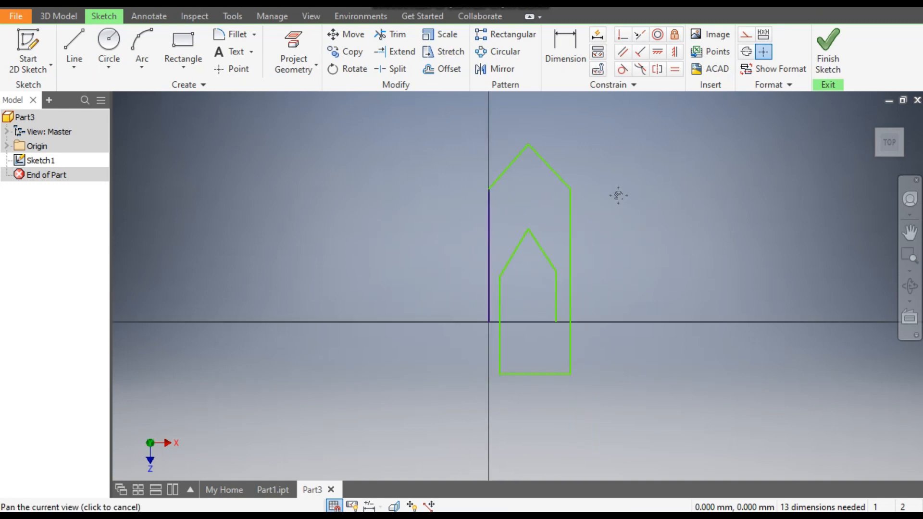
pyautogui.click(556, 57)
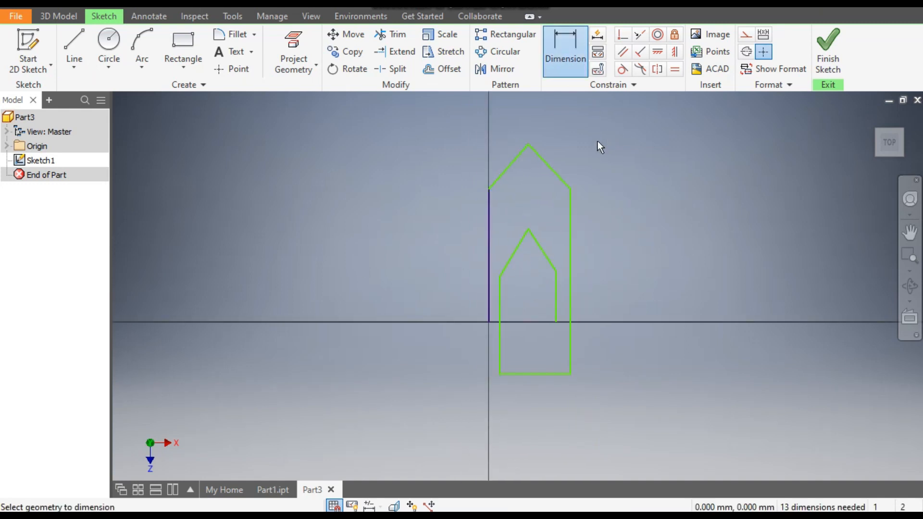
pyautogui.click(528, 145)
pyautogui.click(552, 372)
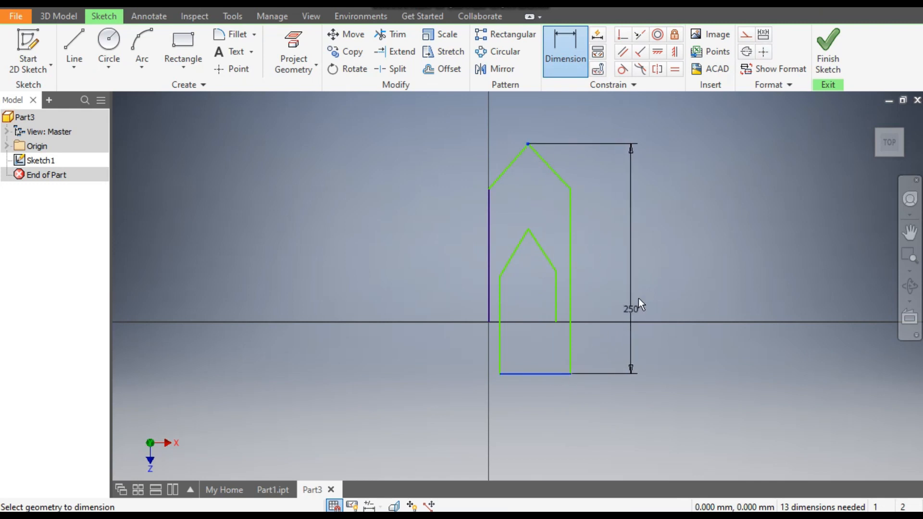
pyautogui.click(639, 290)
pyautogui.write('40')
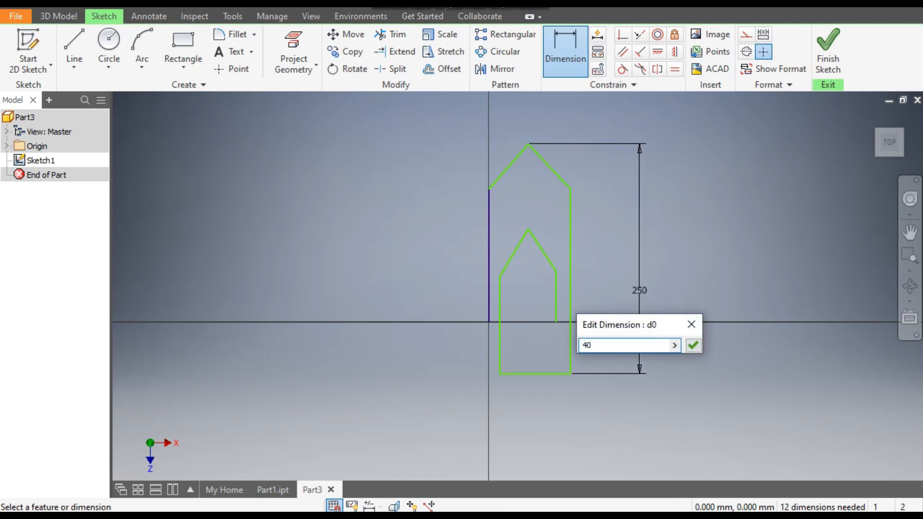
pyautogui.press('BackSpace')
pyautogui.write('5')
pyautogui.press('Return')
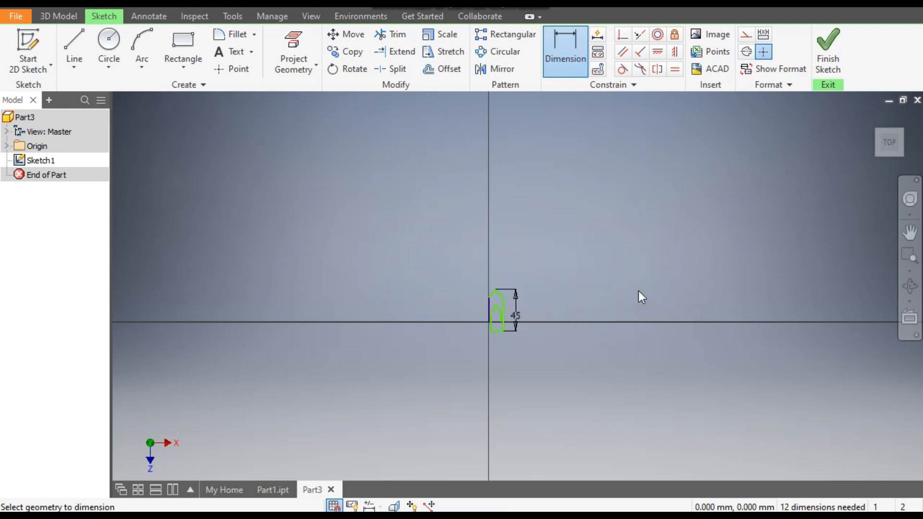
# - Dimension the vertical line rising from the origin as 30 mm
pyautogui.scroll(5, 482, 325)
pyautogui.click(508, 260)
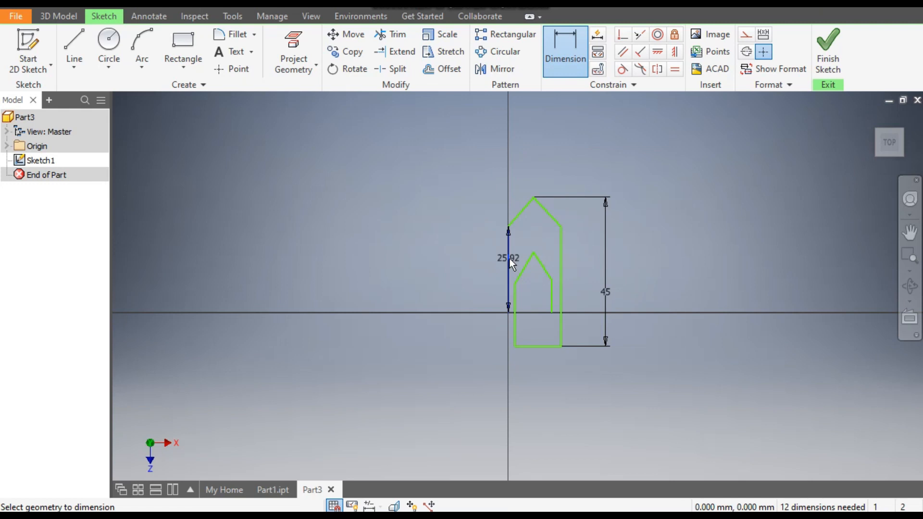
pyautogui.click(466, 269)
pyautogui.write('3')
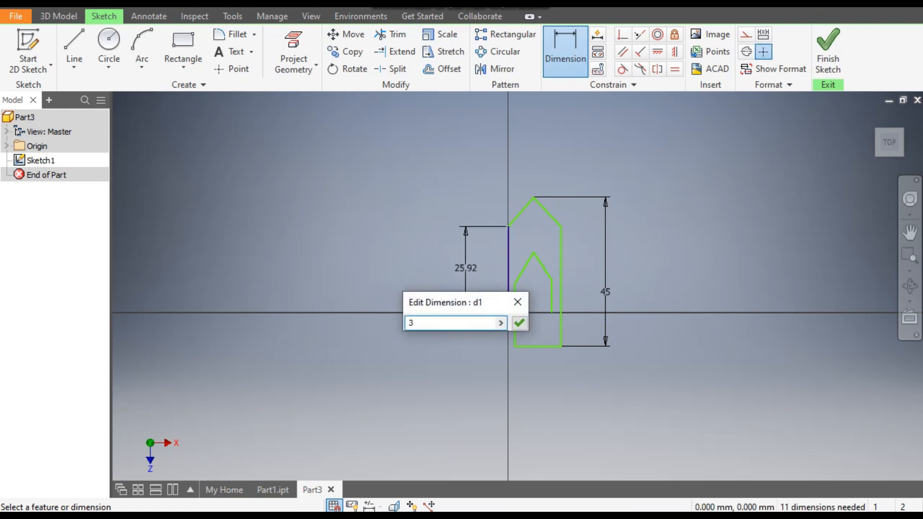
pyautogui.write('0')
pyautogui.press('Return')
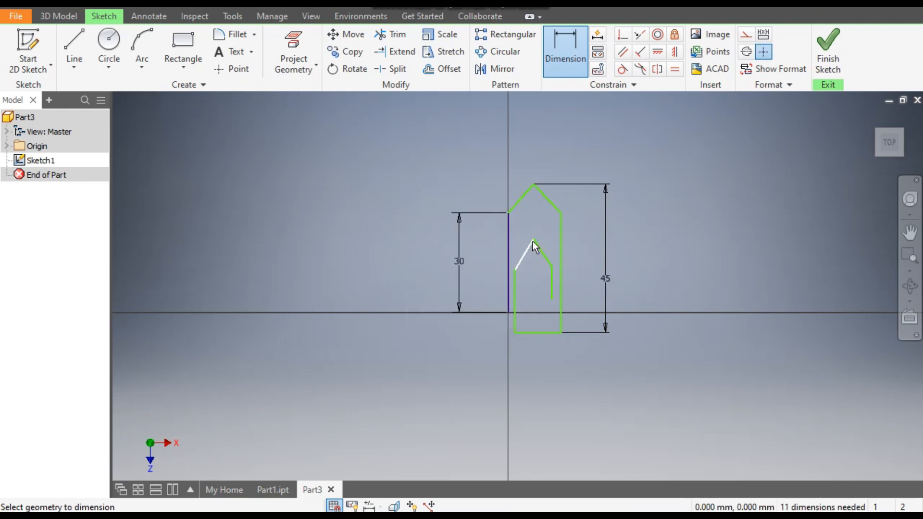
# - Dimension the height from the inner peak to the bottom line as 30 mm
pyautogui.click(533, 240)
pyautogui.click(548, 333)
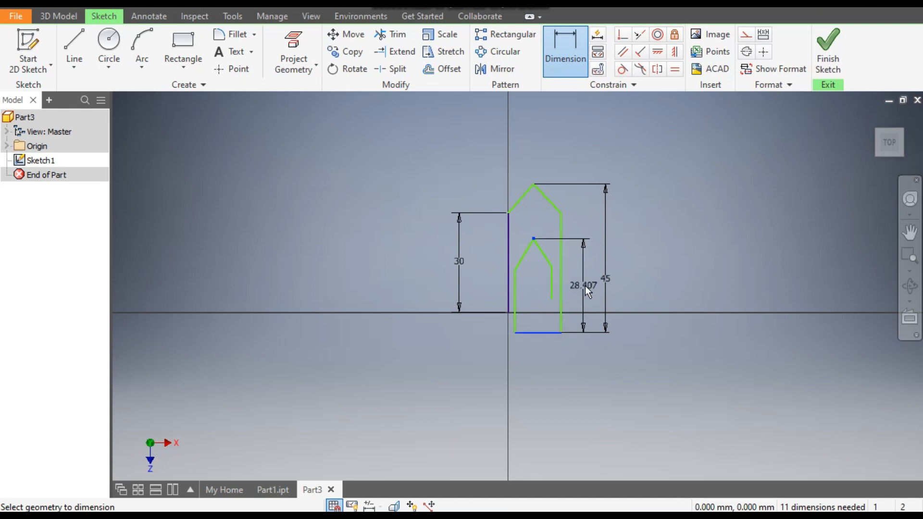
pyautogui.click(584, 285)
pyautogui.write('30')
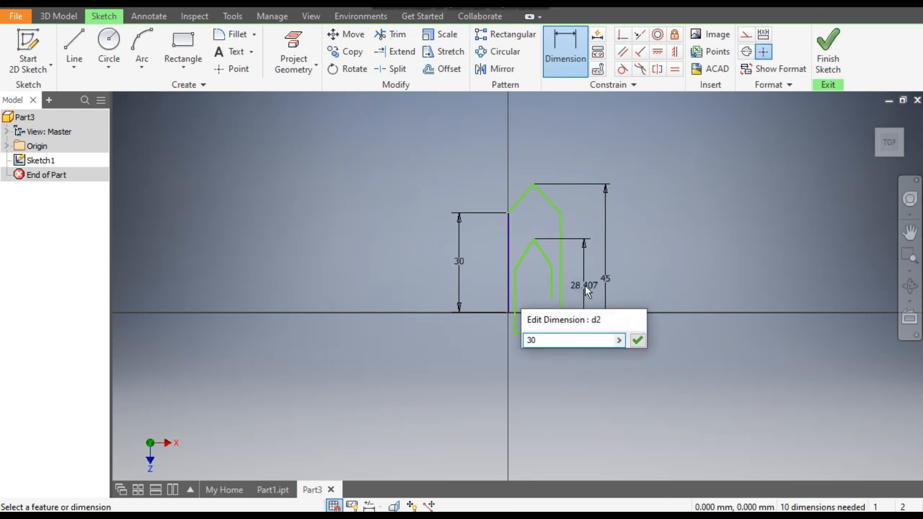
pyautogui.press('Return')
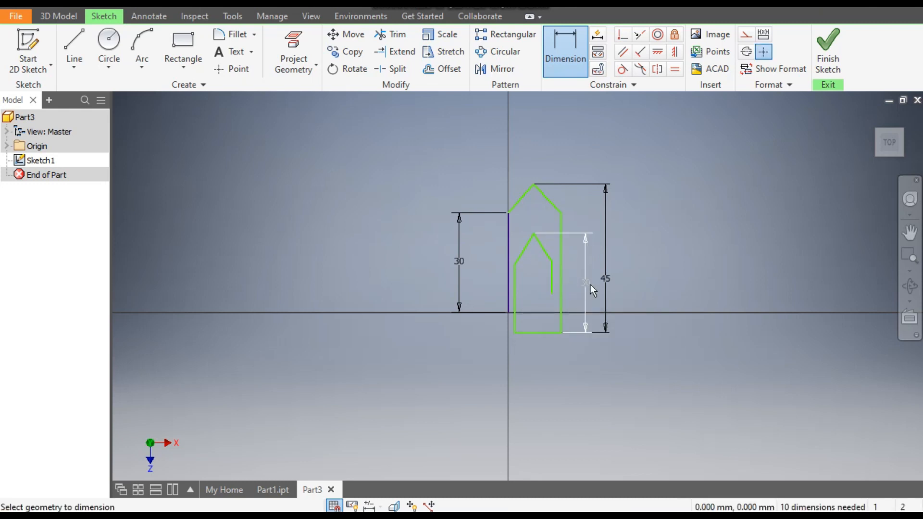
# - Apply a horizontal constraint between the free end of the inner leg and the origin
pyautogui.click(659, 53)
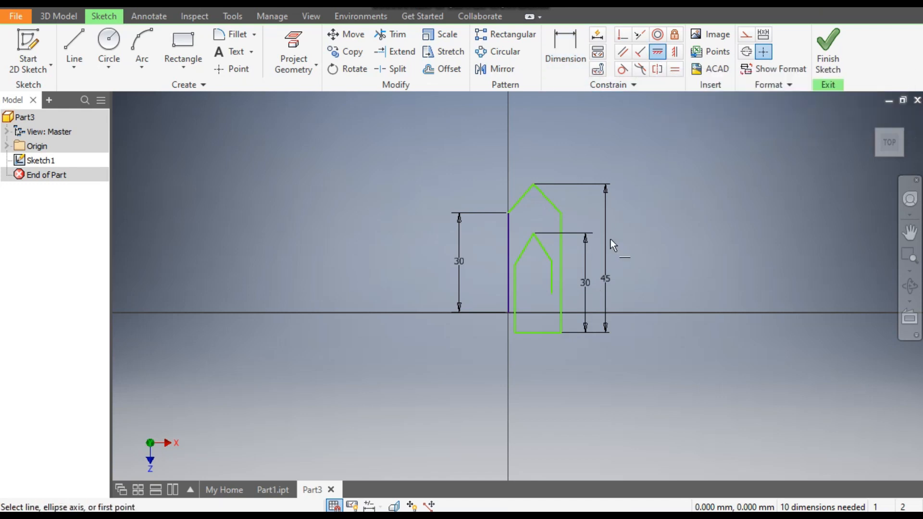
pyautogui.click(551, 293)
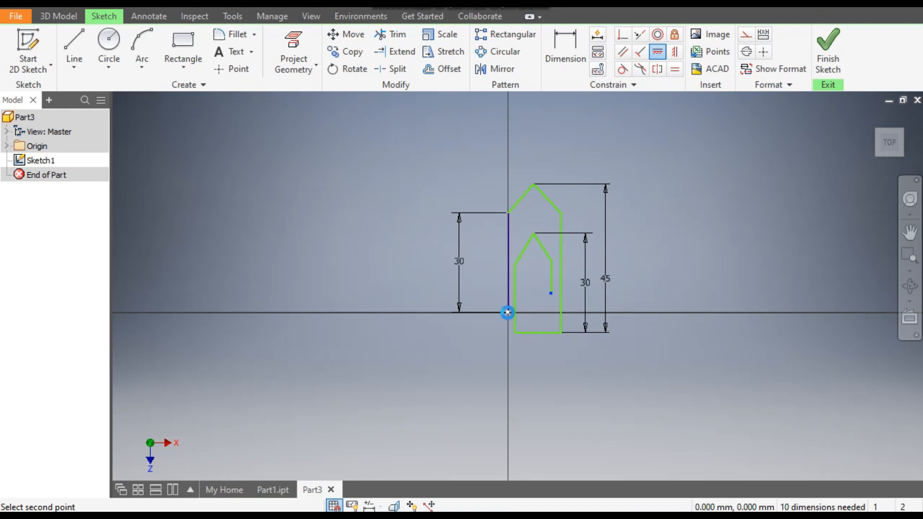
pyautogui.click(508, 313)
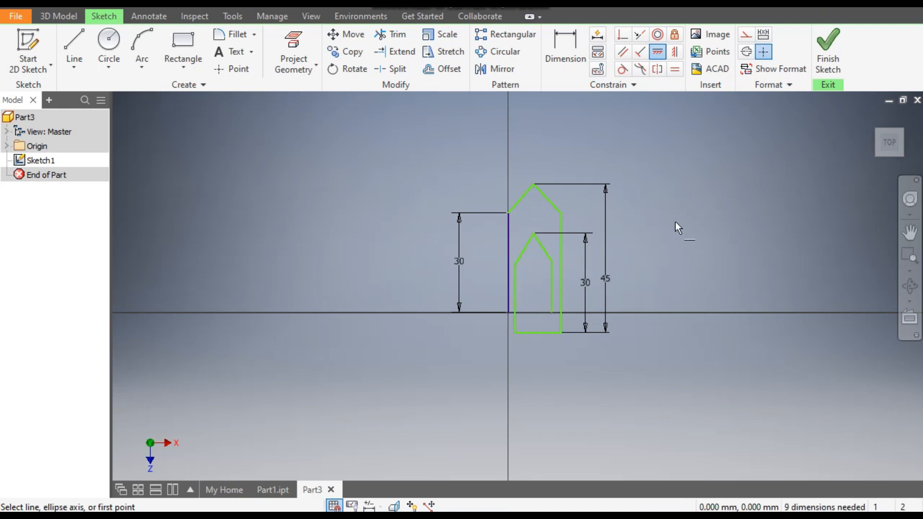
pyautogui.press('Escape')
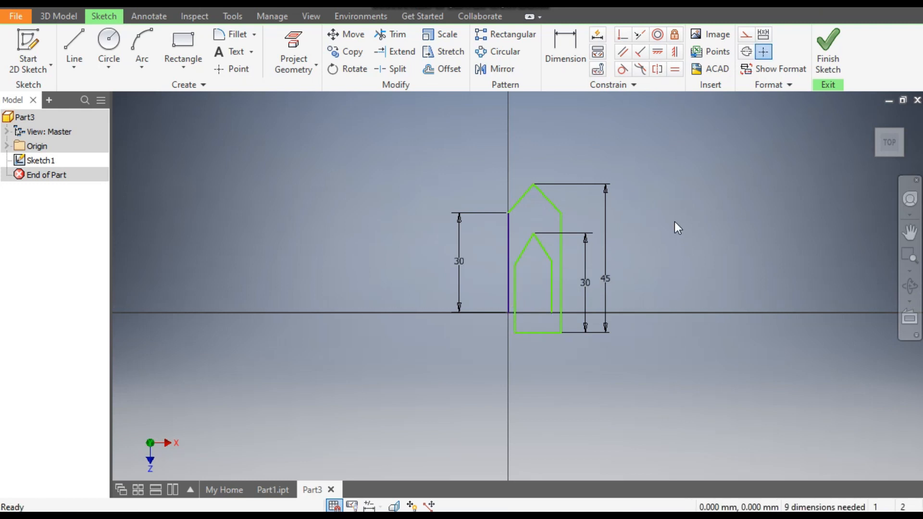
# - Apply a vertical constraint between the outer peak and the inner peak
pyautogui.click(675, 52)
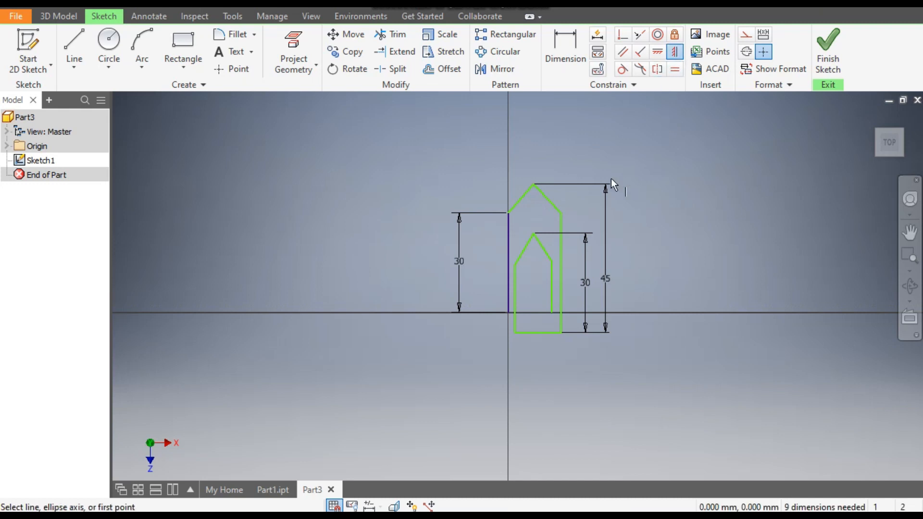
pyautogui.click(533, 184)
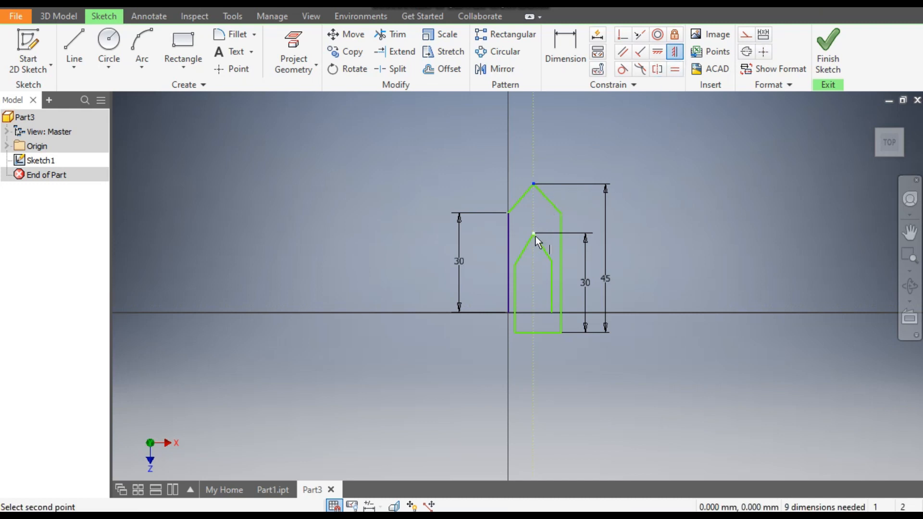
pyautogui.click(534, 234)
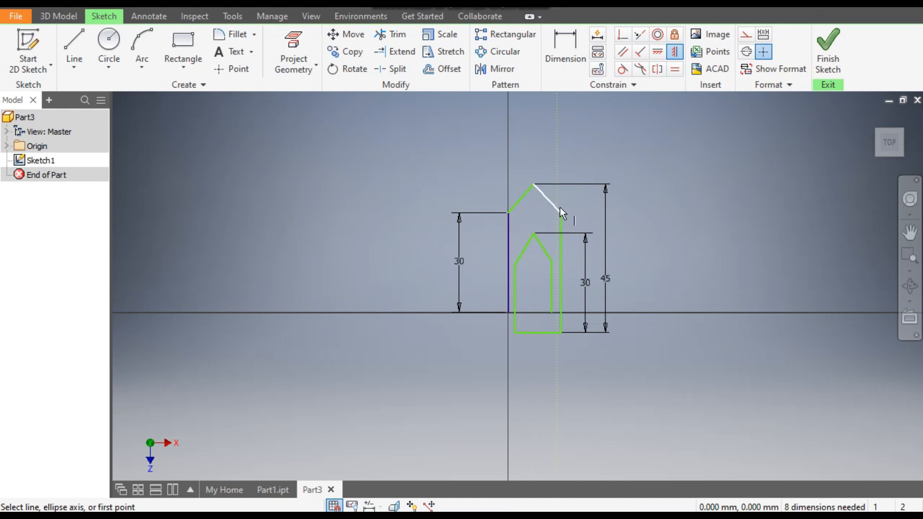
pyautogui.press('Escape')
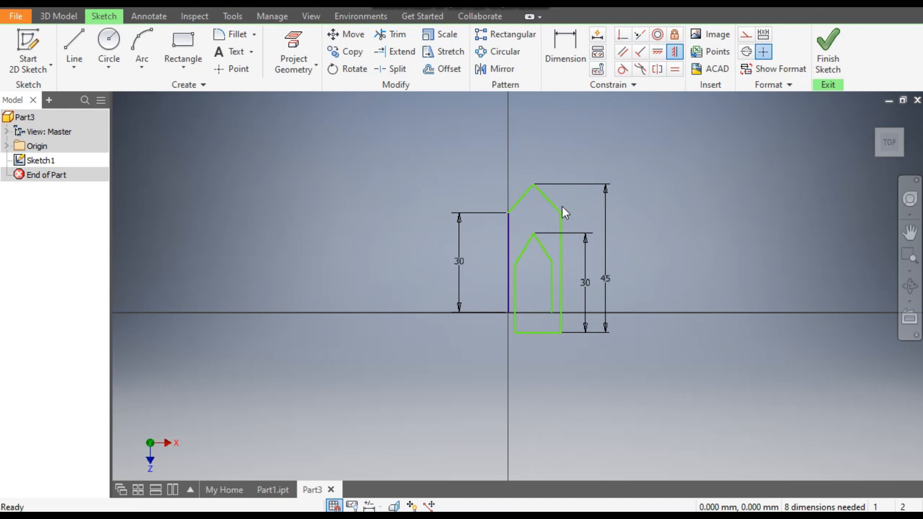
# - Apply horizontal constraints between the two outer shoulder corners and between the two inner shoulder corners
pyautogui.click(658, 53)
pyautogui.click(509, 213)
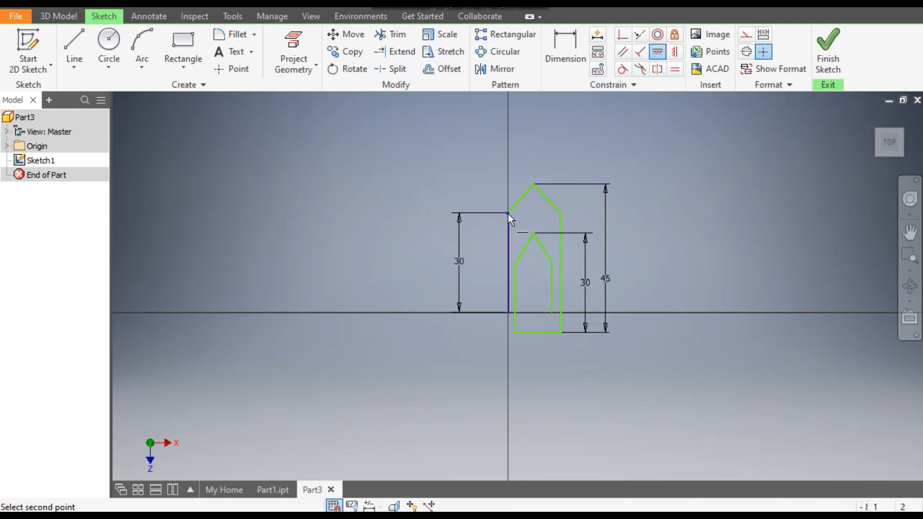
pyautogui.click(559, 213)
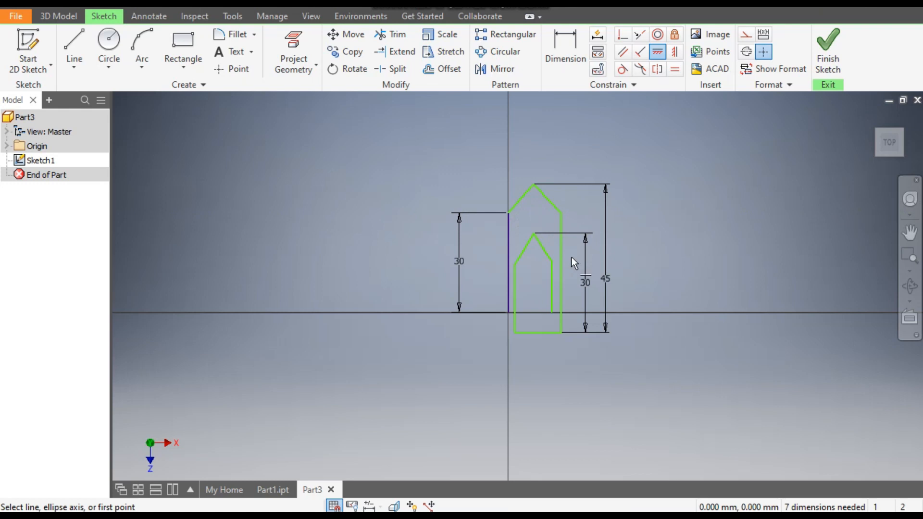
pyautogui.click(515, 263)
pyautogui.click(552, 261)
# - Draw a vertical line from the outer peak down through the inner peak and convert it to construction geometry
pyautogui.scroll(-3, 579, 218)
pyautogui.moveTo(579, 217)
pyautogui.mouseDown(button='middle')
pyautogui.moveTo(630, 184)
pyautogui.moveTo(630, 201)
pyautogui.mouseUp(button='middle')
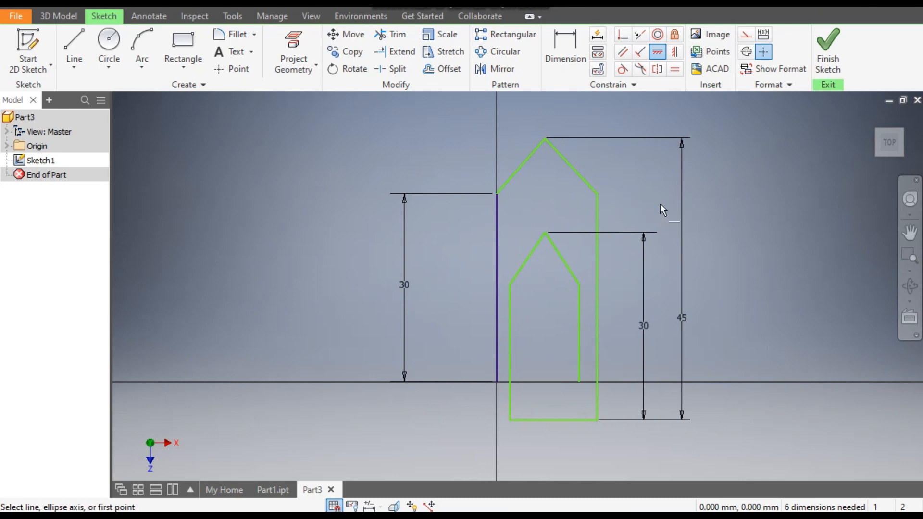
pyautogui.click(74, 48)
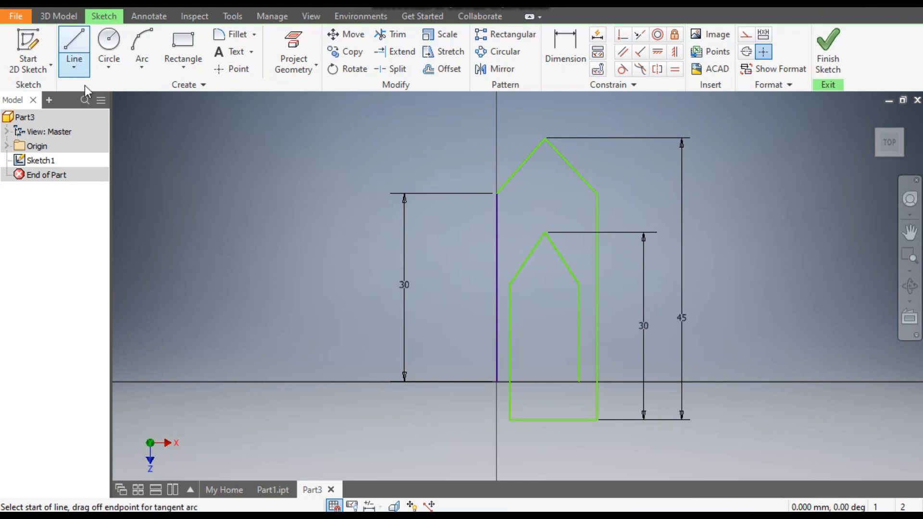
pyautogui.click(545, 138)
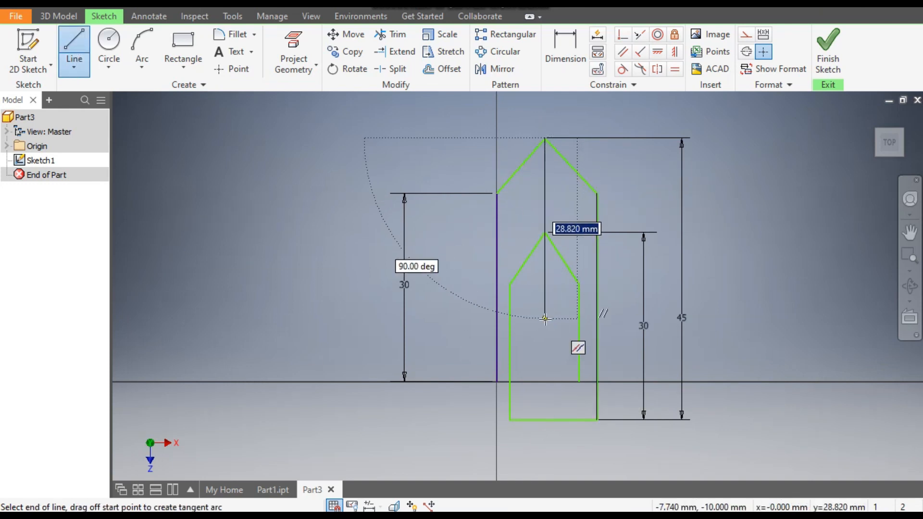
pyautogui.click(543, 331)
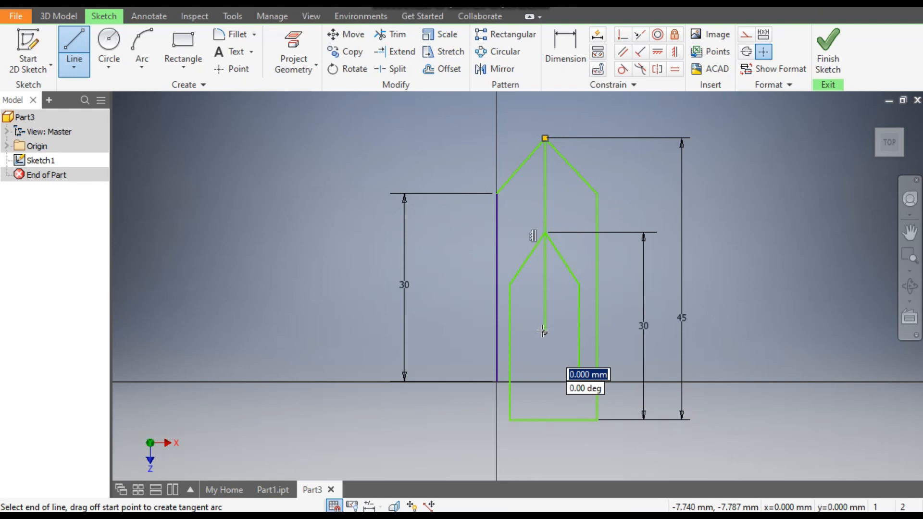
pyautogui.press('Escape')
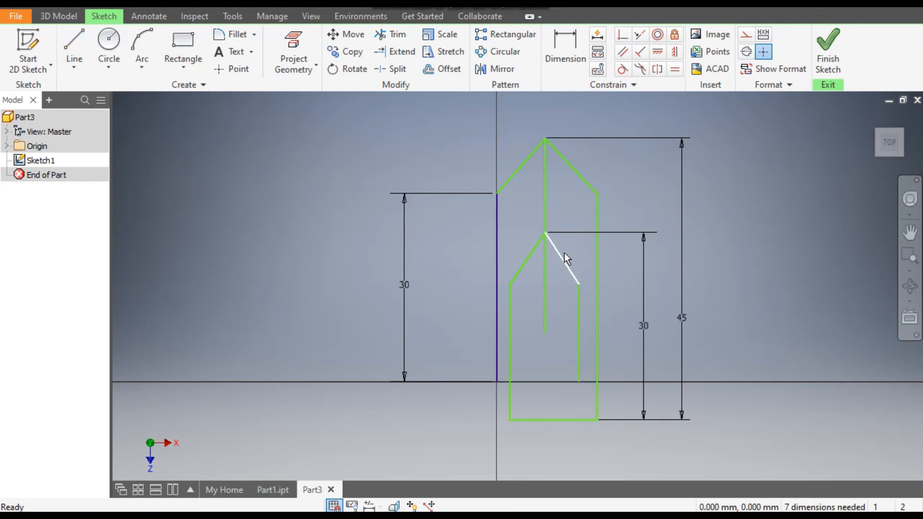
pyautogui.click(545, 213)
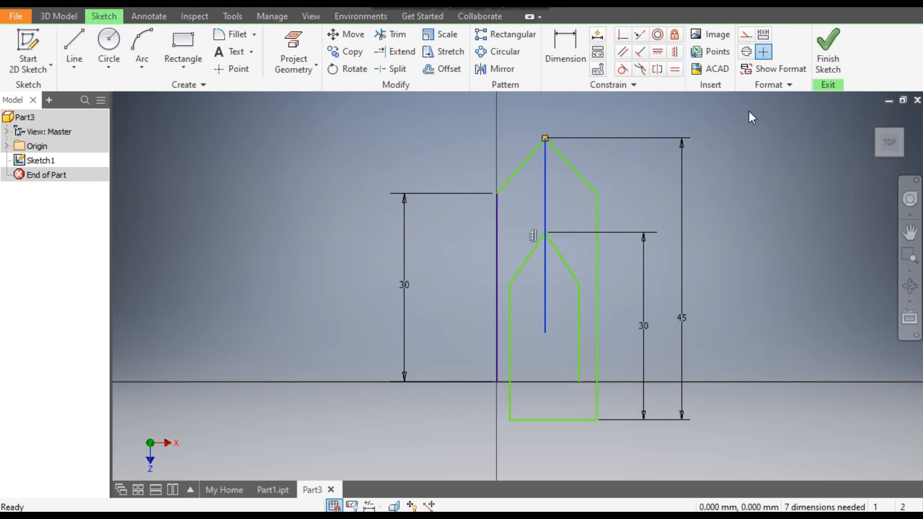
pyautogui.click(746, 38)
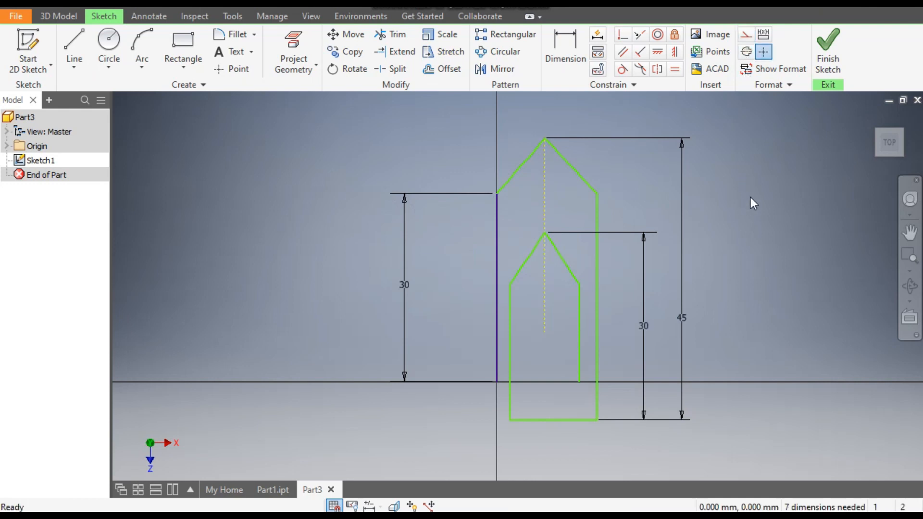
# - Make the outer pair and the inner pair of sloped lines symmetric about the vertical construction line
pyautogui.click(659, 75)
pyautogui.click(514, 176)
pyautogui.click(578, 173)
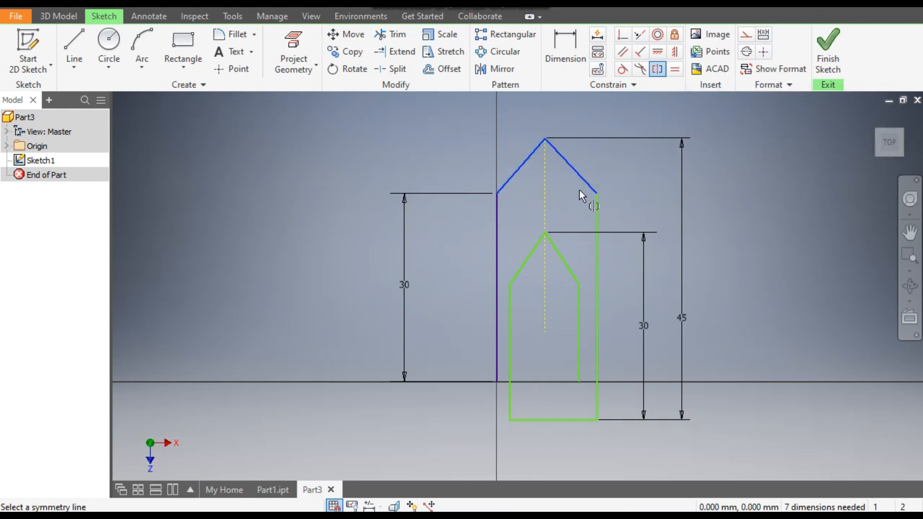
pyautogui.click(544, 206)
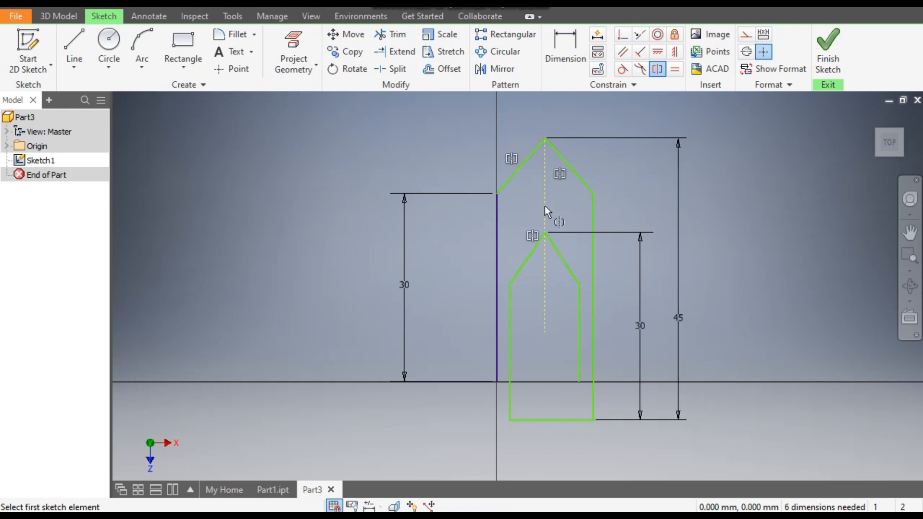
pyautogui.moveTo(564, 253); pyautogui.dragTo(576, 220, button='middle')
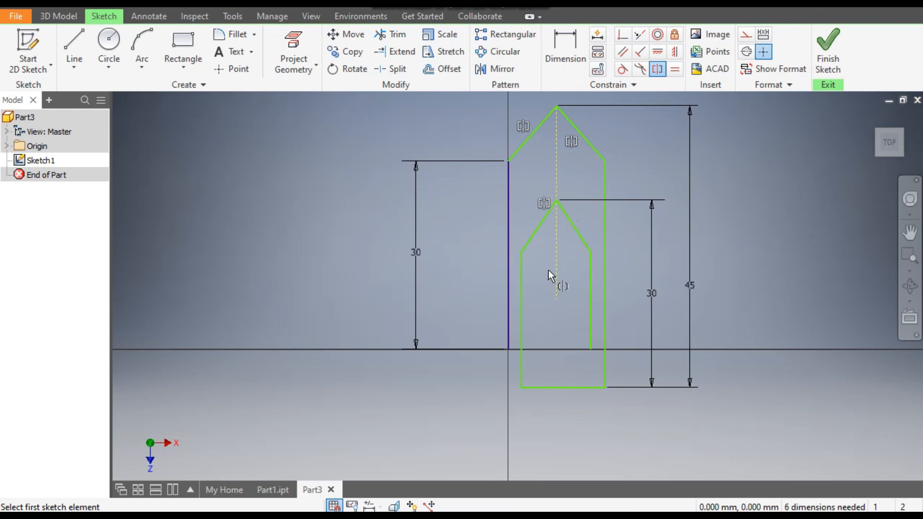
pyautogui.click(531, 238)
pyautogui.click(578, 242)
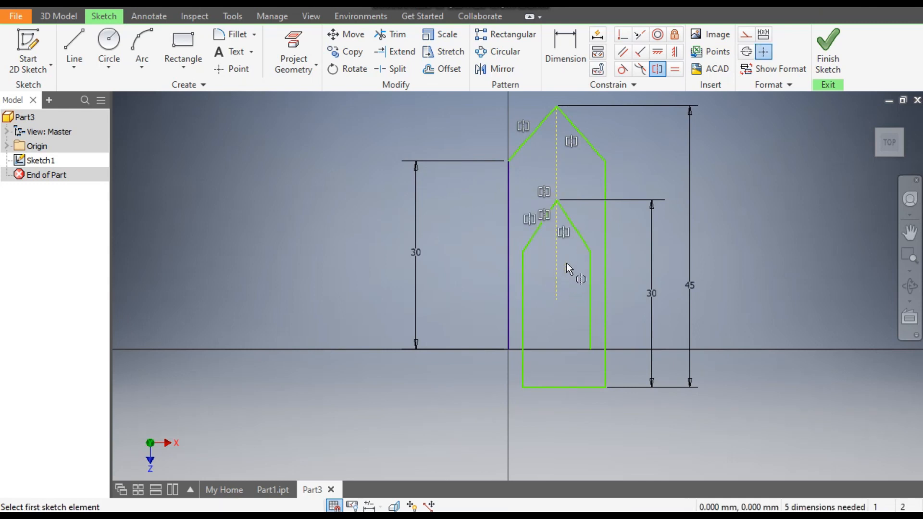
pyautogui.press('Escape')
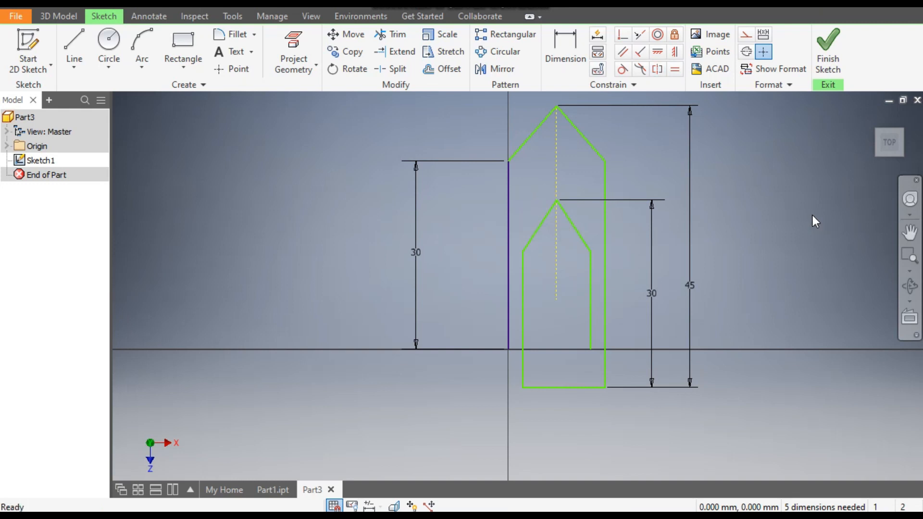
# - Dimension the angle between the two outer sloped lines as 120 degrees
pyautogui.moveTo(783, 203); pyautogui.dragTo(772, 235, button='middle')
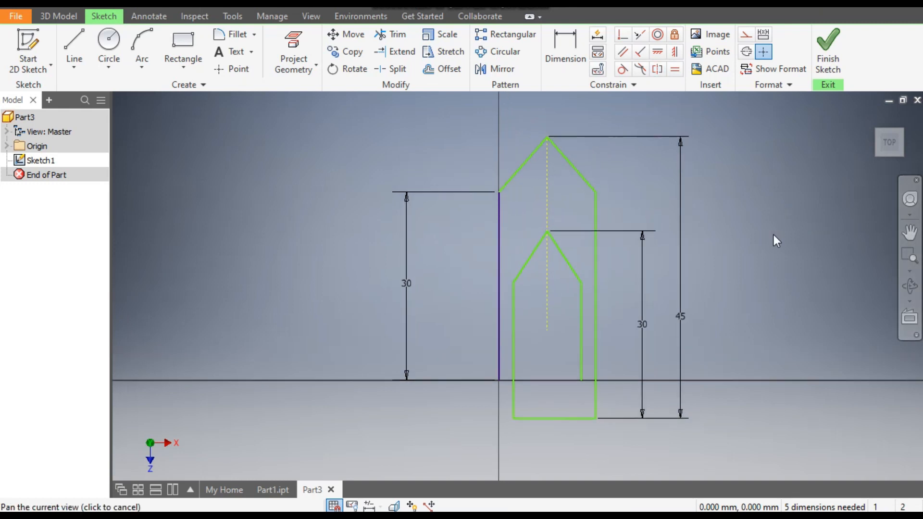
pyautogui.click(563, 62)
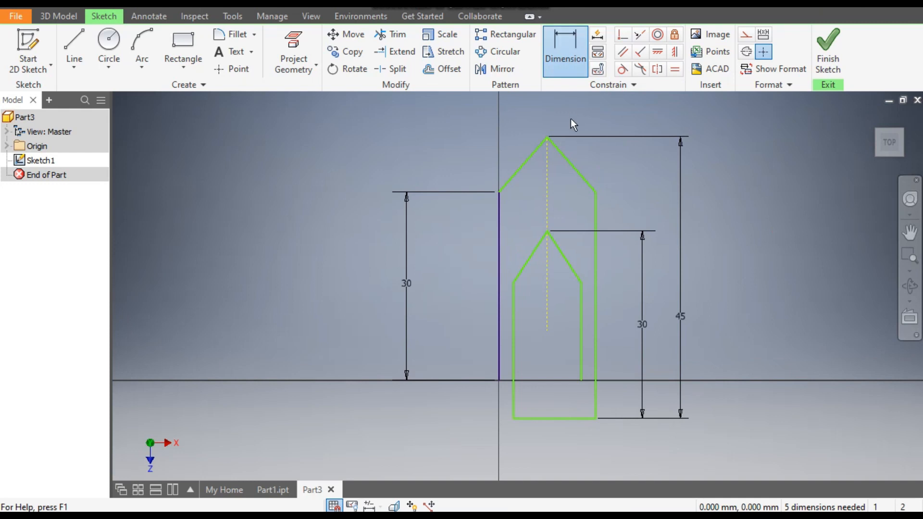
pyautogui.click(525, 162)
pyautogui.click(580, 174)
pyautogui.click(563, 187)
pyautogui.write('120')
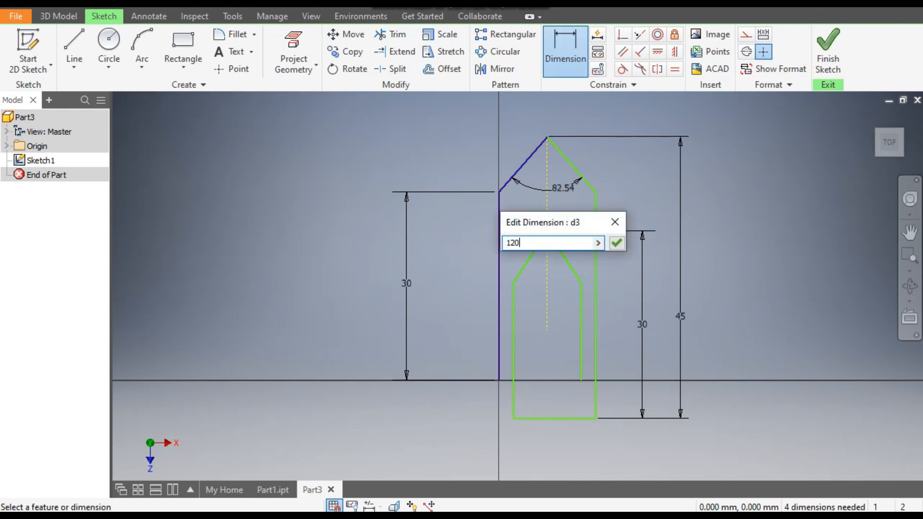
pyautogui.press('Return')
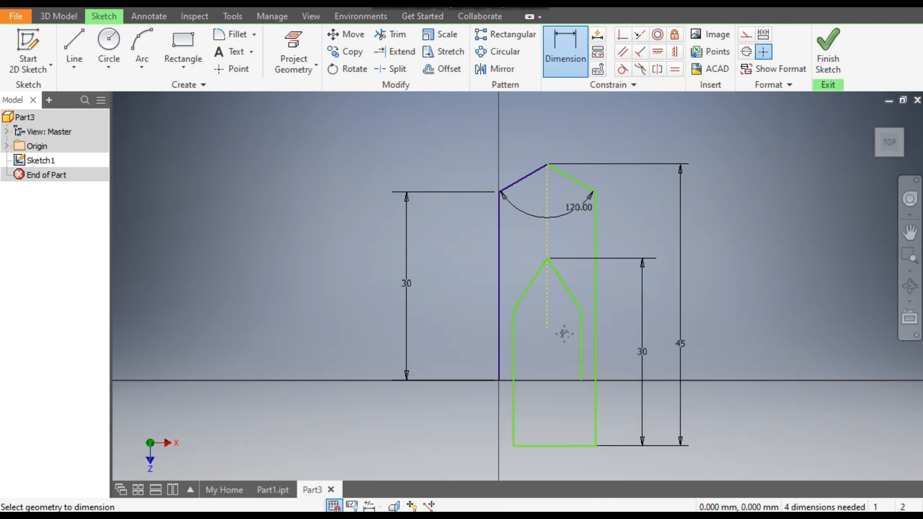
# - Dimension the angle between the two inner sloped lines as 120 degrees
pyautogui.moveTo(561, 332); pyautogui.dragTo(567, 298, button='middle')
pyautogui.click(532, 256)
pyautogui.click(571, 258)
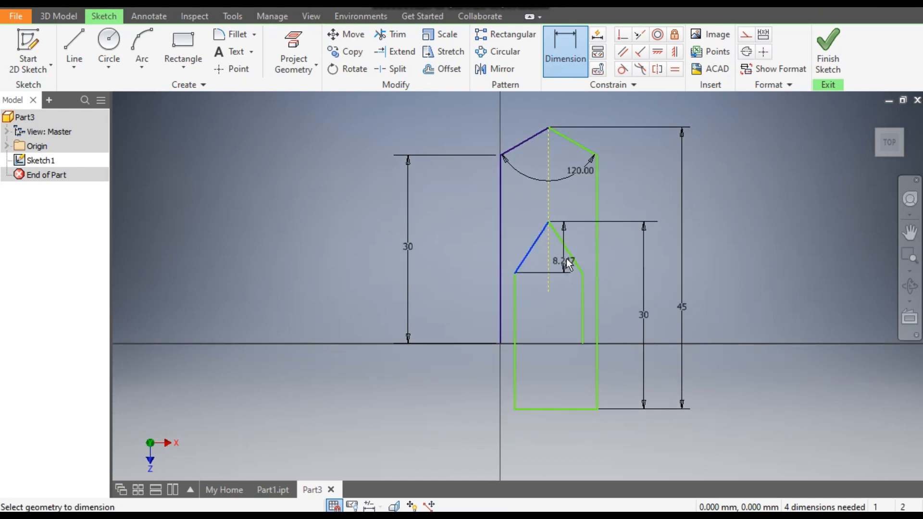
pyautogui.click(566, 290)
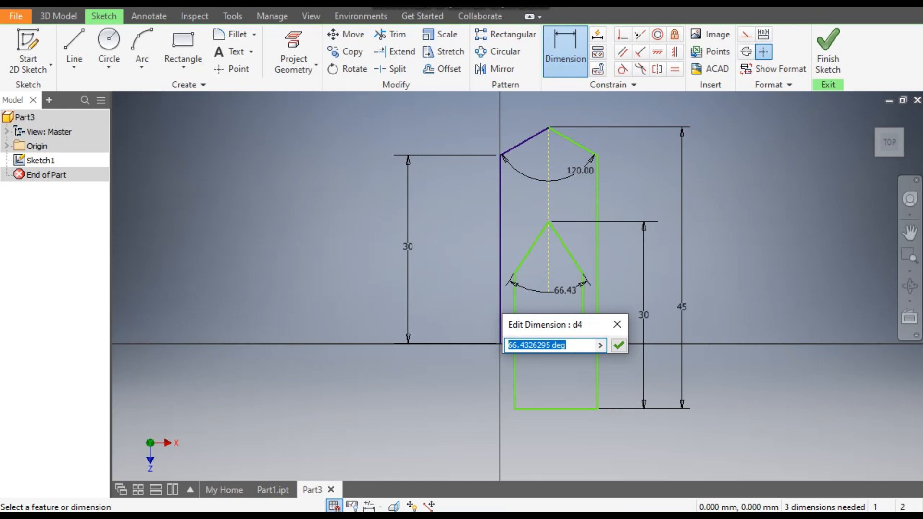
pyautogui.write('120')
pyautogui.press('Return')
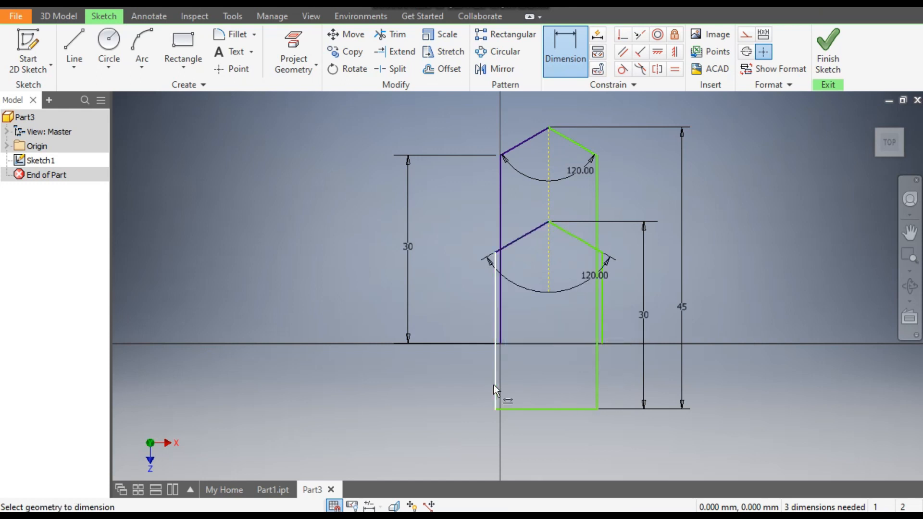
# - Dimension the distance between the two outer vertical lines as 17 mm
pyautogui.click(499, 207)
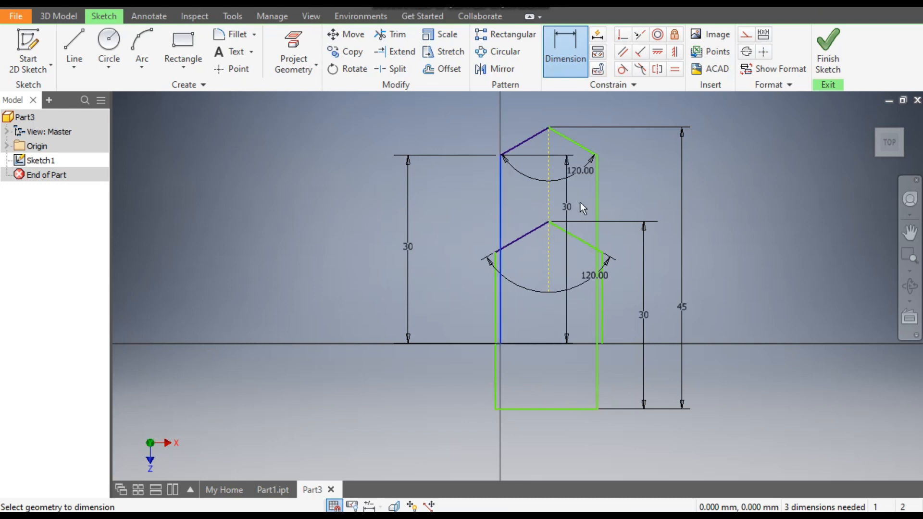
pyautogui.click(599, 200)
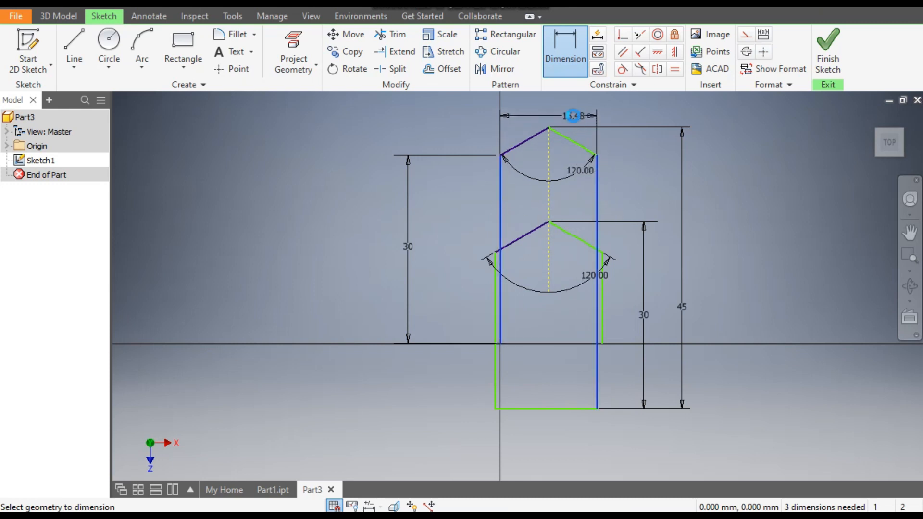
pyautogui.click(573, 115)
pyautogui.write('17')
pyautogui.press('Return')
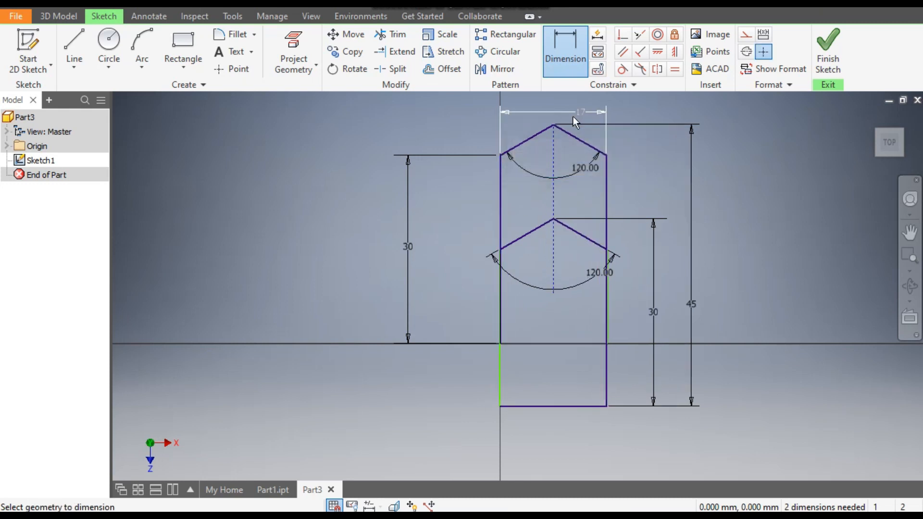
# - Dimension the bottom horizontal line's length as 15 mm
pyautogui.click(565, 406)
pyautogui.click(568, 431)
pyautogui.write('15')
pyautogui.press('Return')
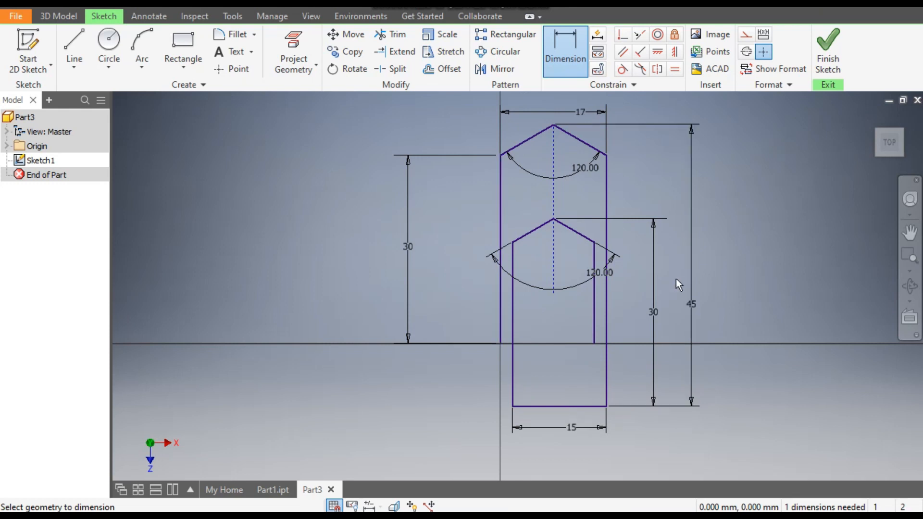
# - Fillet both outer shoulder corners and both inner shoulder corners of the path with a 2 mm radius
pyautogui.click(232, 34)
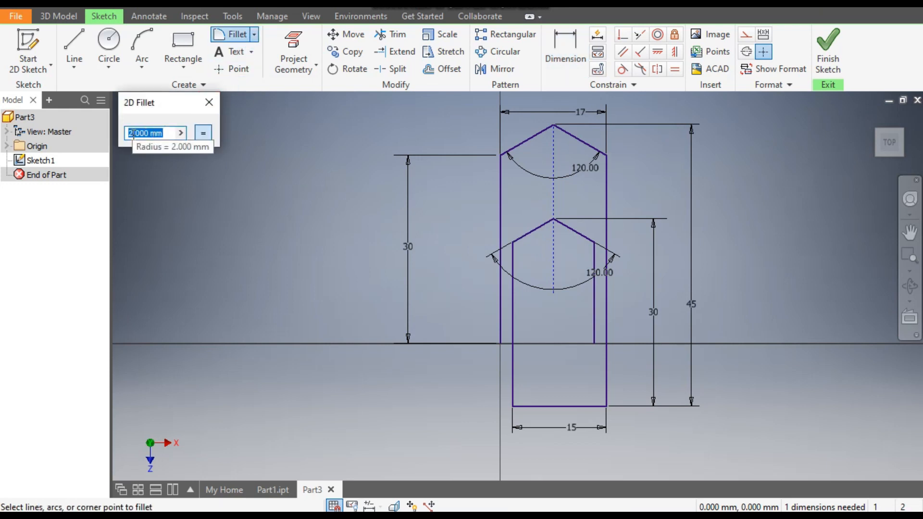
pyautogui.click(520, 152)
pyautogui.click(501, 171)
pyautogui.click(587, 144)
pyautogui.click(606, 174)
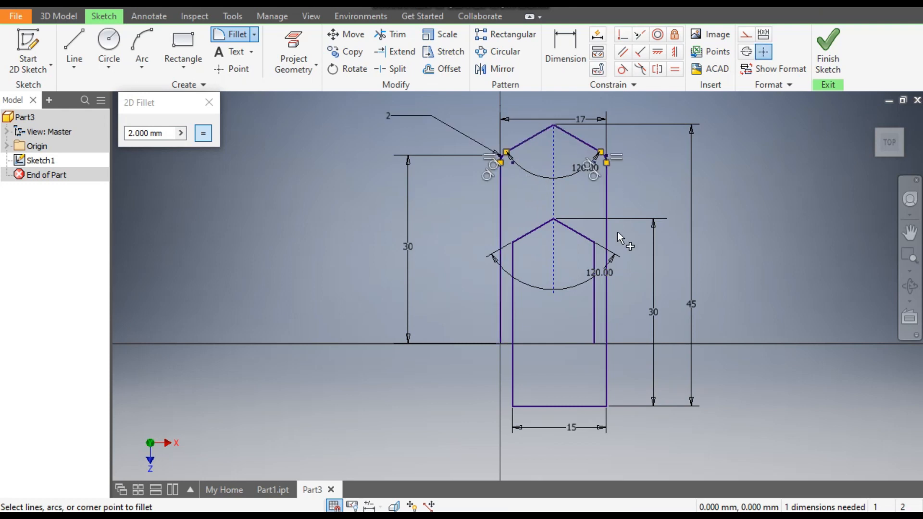
pyautogui.click(592, 244)
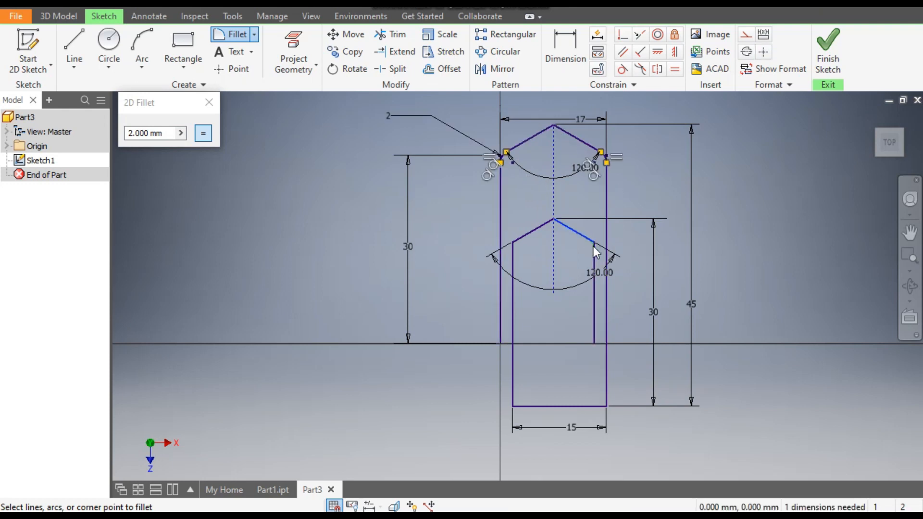
pyautogui.click(519, 249)
pyautogui.click(513, 307)
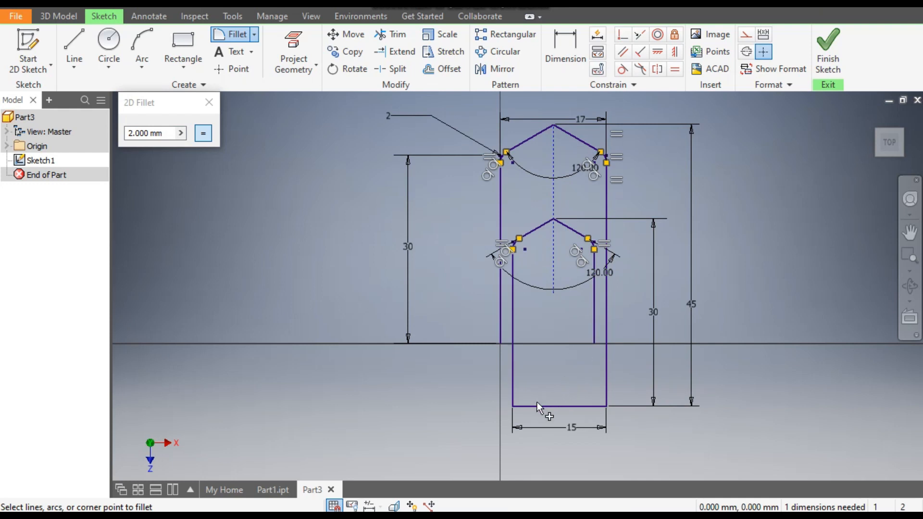
# - Fillet the two corners at the ends of the bottom line with the same 2 mm radius and end the Fillet command
pyautogui.click(537, 405)
pyautogui.click(514, 389)
pyautogui.click(576, 405)
pyautogui.click(607, 387)
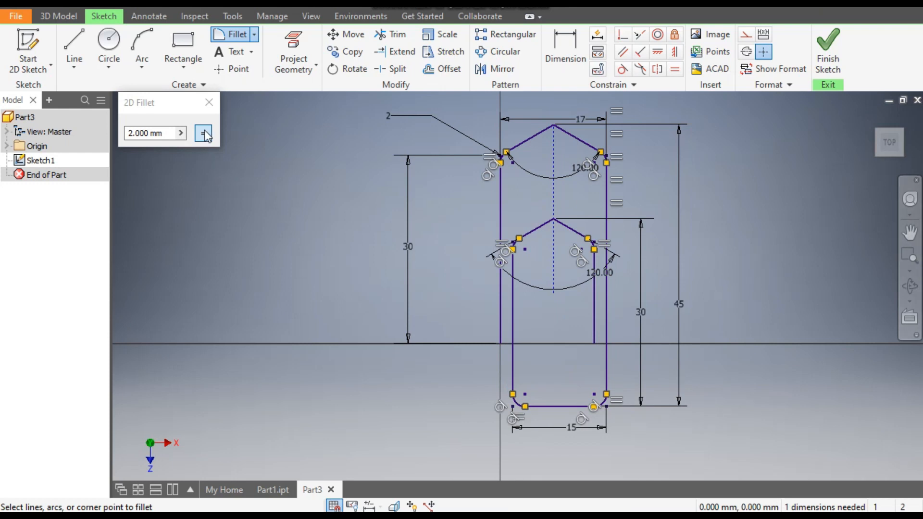
pyautogui.click(209, 103)
# - Finish the path sketch and return to part modelling
pyautogui.scroll(-2, 693, 275)
pyautogui.moveTo(692, 277); pyautogui.dragTo(664, 288, button='middle')
pyautogui.moveTo(672, 280); pyautogui.dragTo(708, 278, button='middle')
pyautogui.scroll(2, 691, 278)
pyautogui.moveTo(819, 290); pyautogui.dragTo(810, 307, button='middle')
pyautogui.click(833, 36)
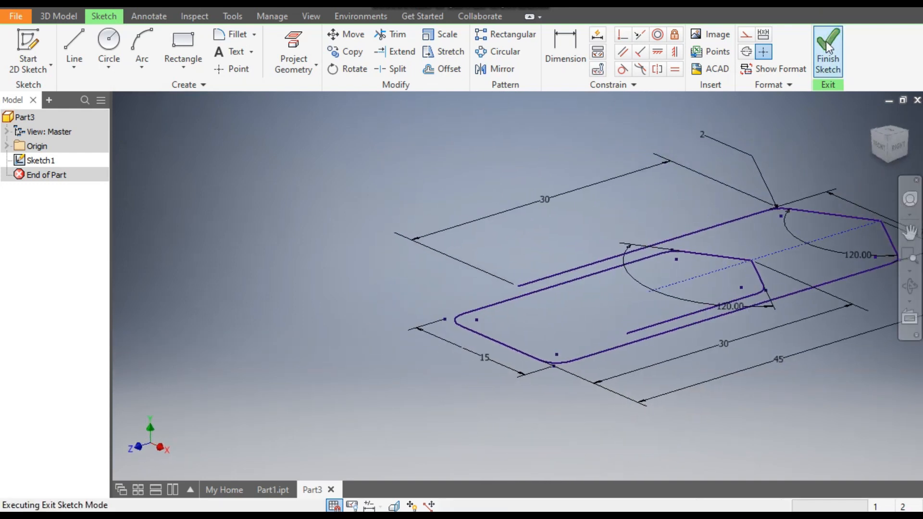
# - Create a work plane through the free end of the outer 30 mm line, perpendicular to that line
pyautogui.scroll(-3, 385, 220)
pyautogui.moveTo(385, 220); pyautogui.dragTo(362, 237, button='middle')
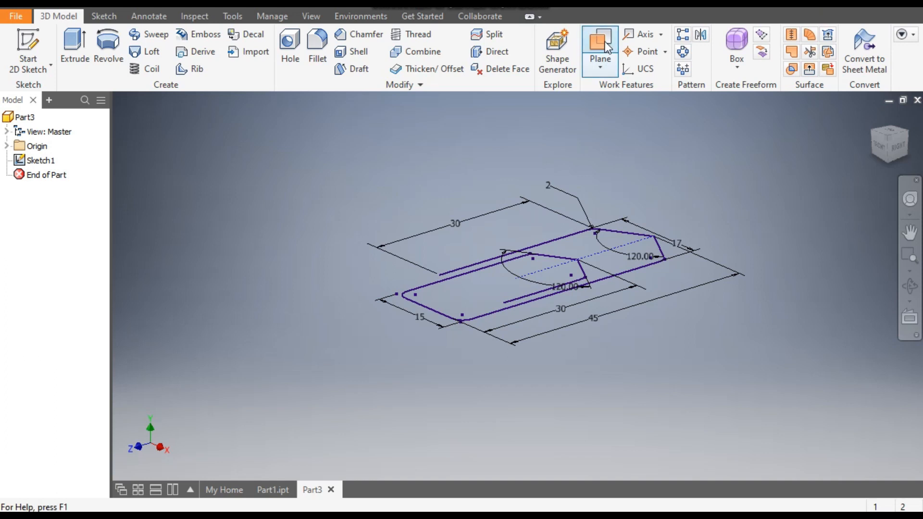
pyautogui.click(605, 63)
pyautogui.scroll(3, 468, 301)
pyautogui.click(443, 198)
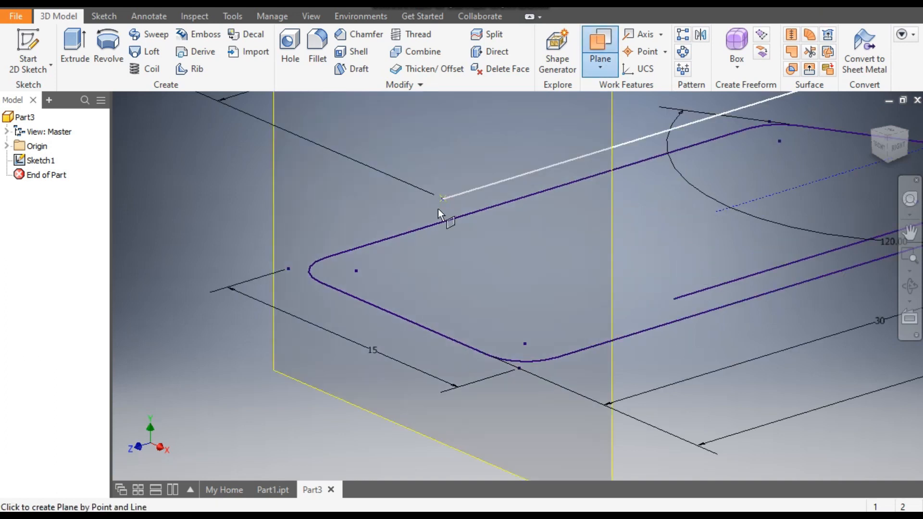
pyautogui.click(458, 195)
# - Start a new 2D sketch on the work plane at the path's outer free end
pyautogui.scroll(-5, 464, 209)
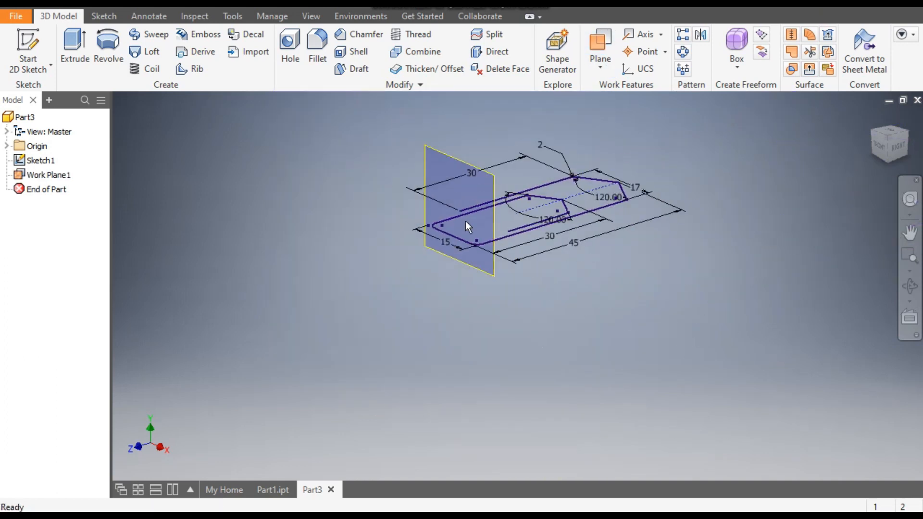
pyautogui.click(455, 160)
pyautogui.click(470, 144)
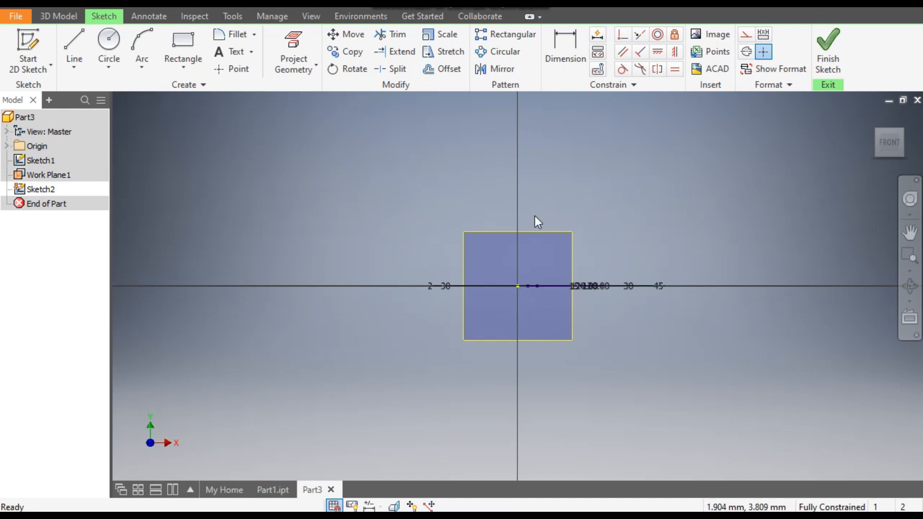
# - Draw a 1.6 mm diameter circle centred on the path's outer free end
pyautogui.click(108, 44)
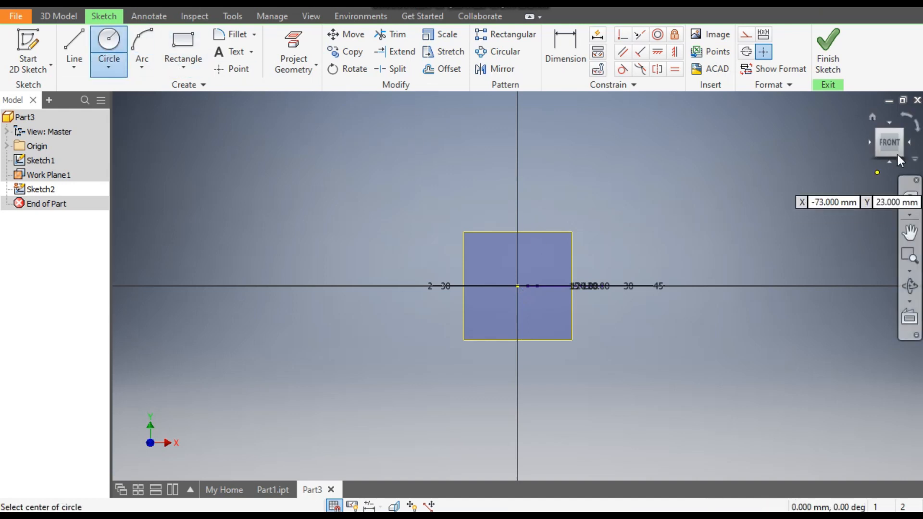
pyautogui.click(901, 132)
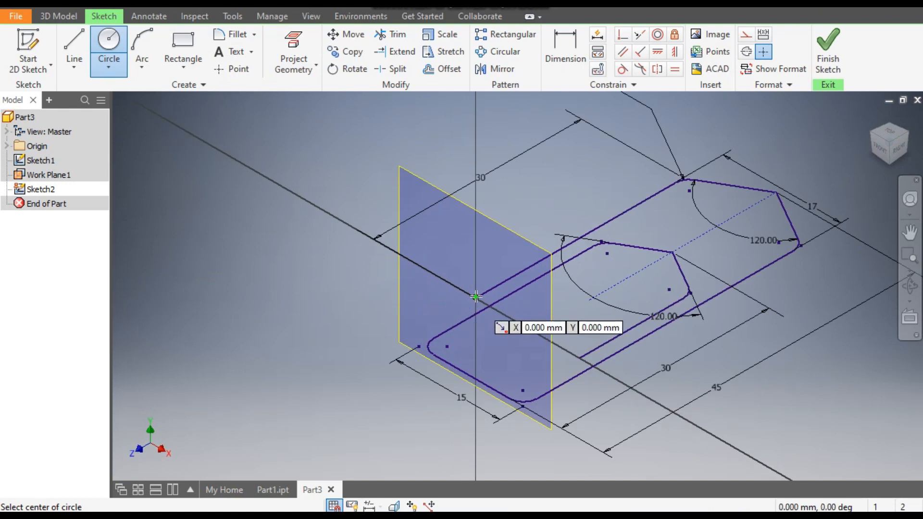
pyautogui.click(475, 297)
pyautogui.write('1.5')
pyautogui.press('Return')
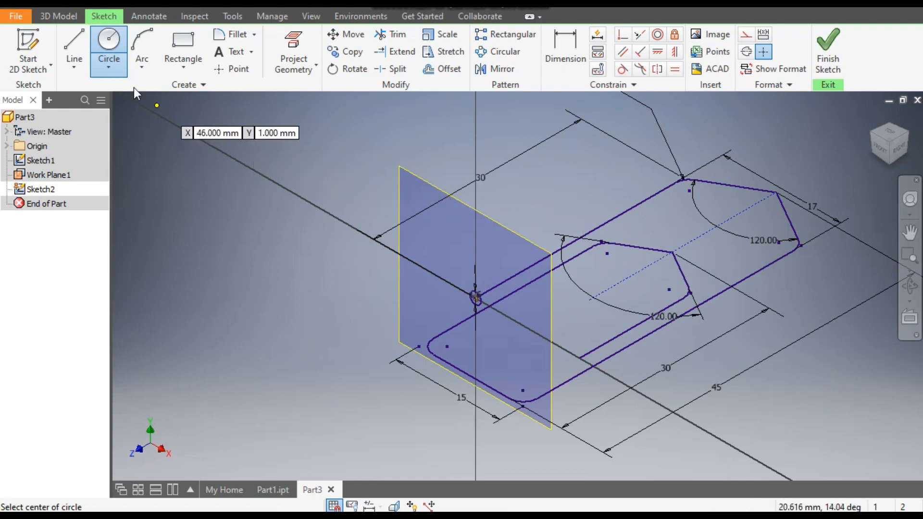
# - Sweep the circle along the full paper clip path as a solid, keeping Path orientation and zero taper and twist
pyautogui.click(57, 17)
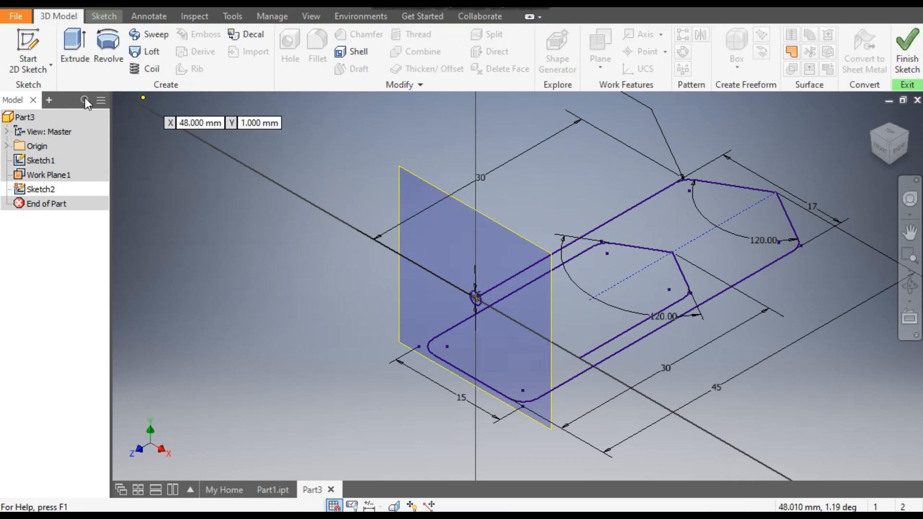
pyautogui.click(151, 38)
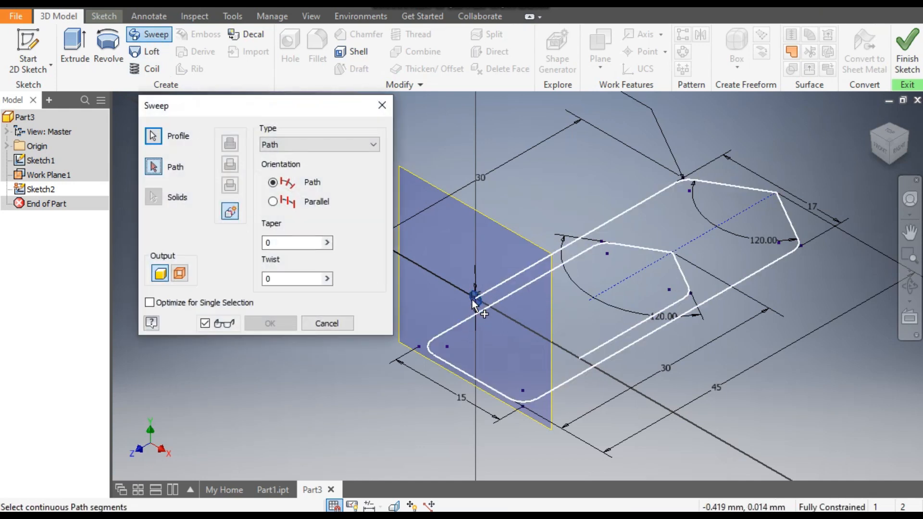
pyautogui.click(514, 274)
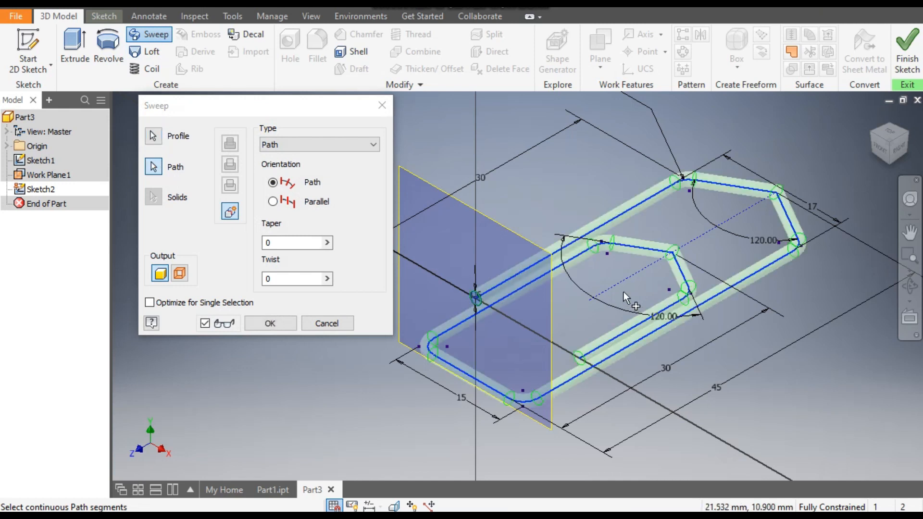
pyautogui.click(886, 136)
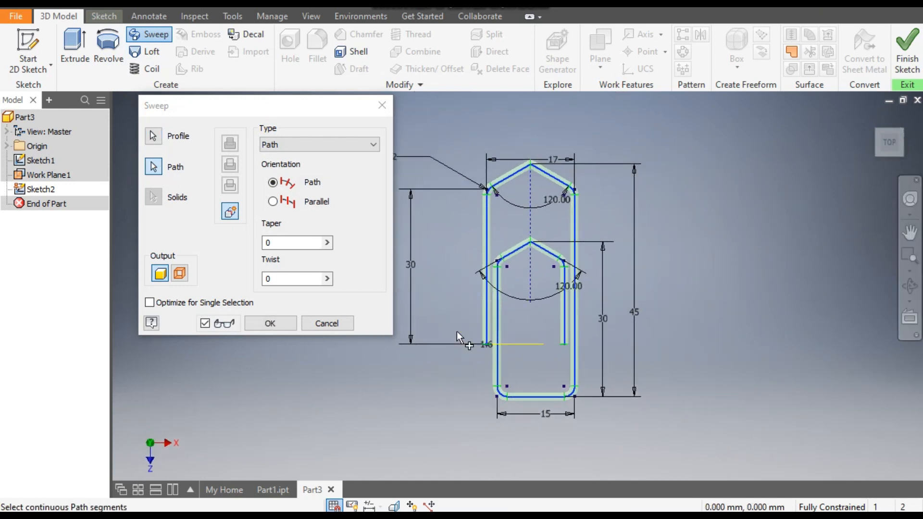
pyautogui.scroll(5, 509, 298)
pyautogui.scroll(-5, 569, 327)
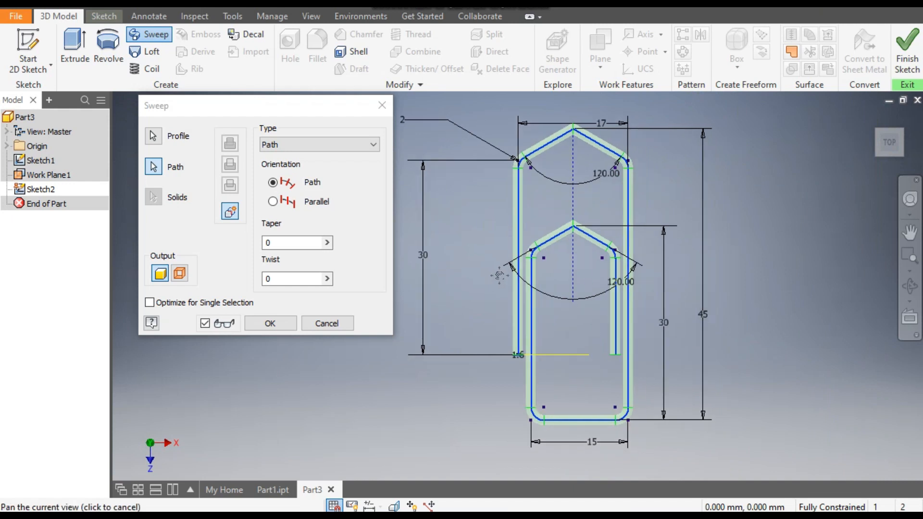
pyautogui.click(269, 323)
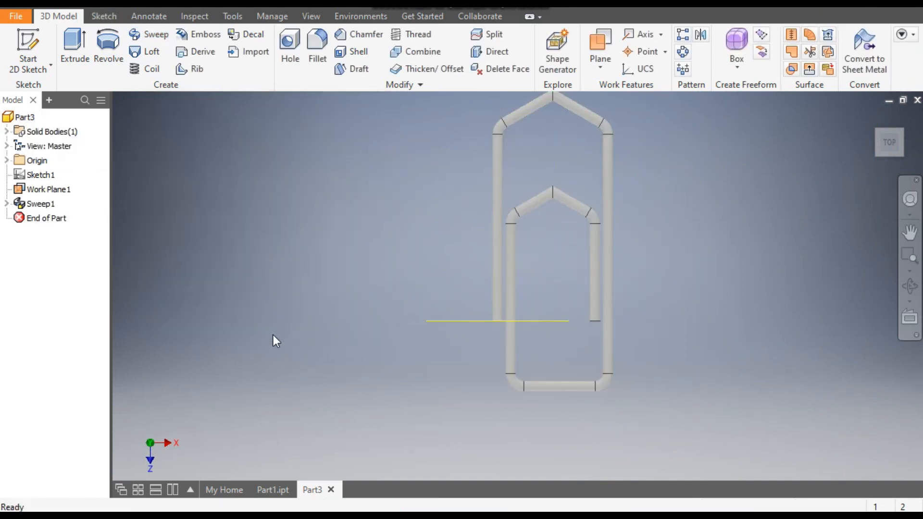
# - Edit the sweep's path sketch, fillet the peaks of both 120° corners with a 2 mm radius, and finish the sketch
pyautogui.moveTo(735, 272); pyautogui.dragTo(734, 315, button='middle')
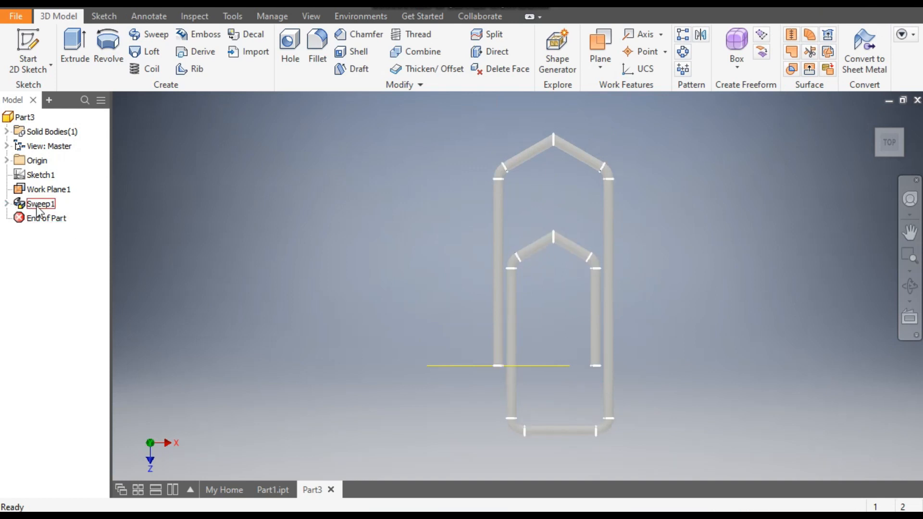
pyautogui.click(7, 204)
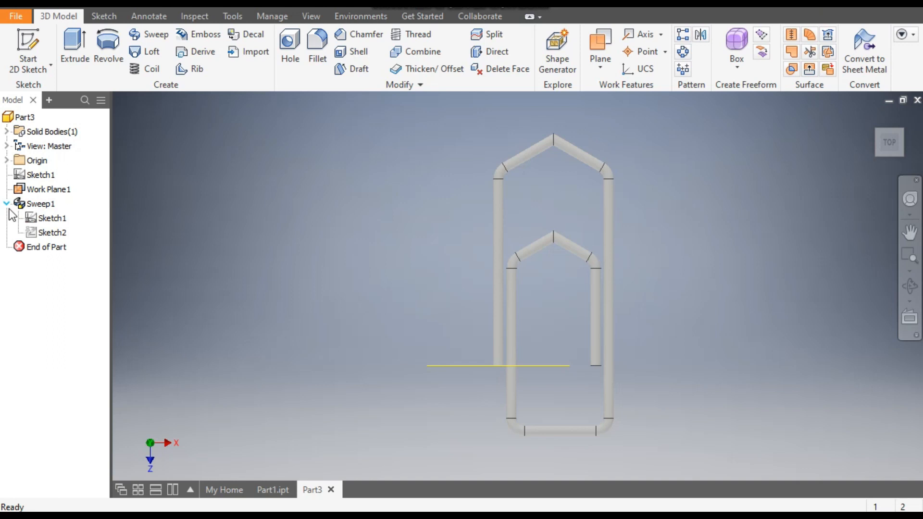
pyautogui.click(54, 219)
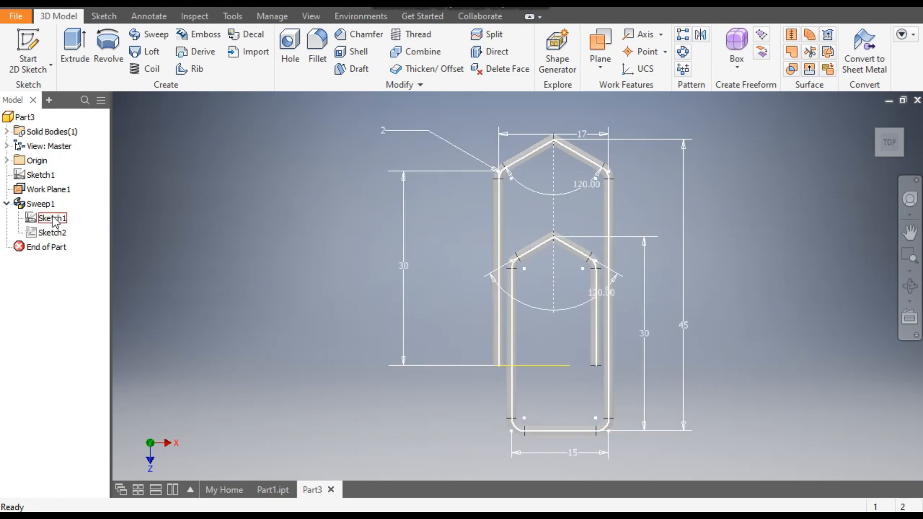
pyautogui.doubleClick(53, 219)
pyautogui.scroll(4, 538, 125)
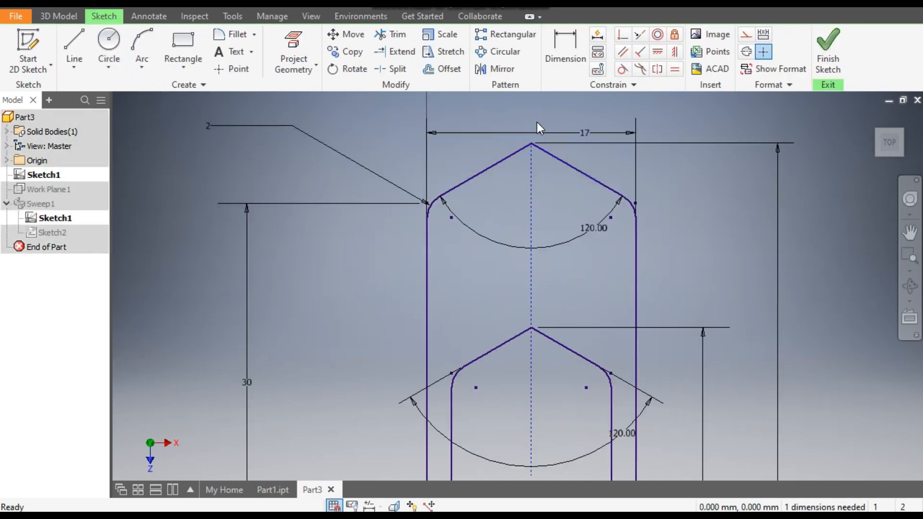
pyautogui.click(237, 36)
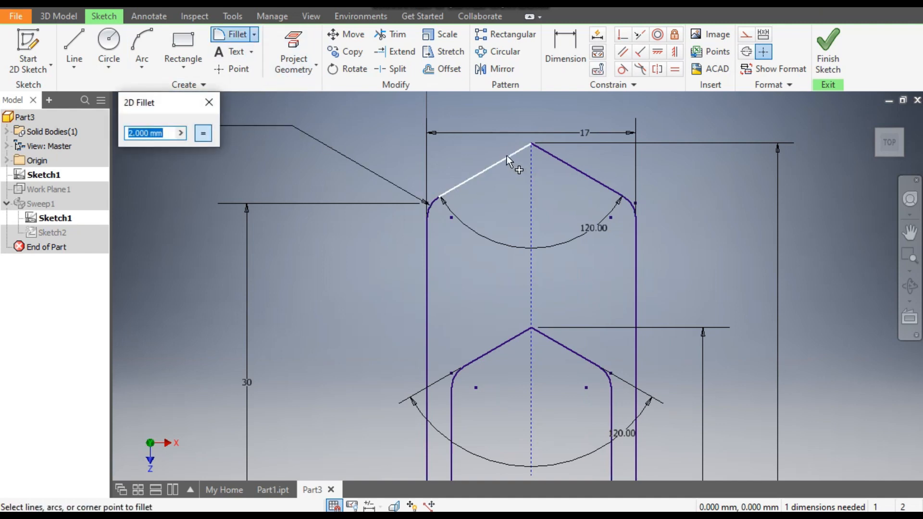
pyautogui.click(532, 146)
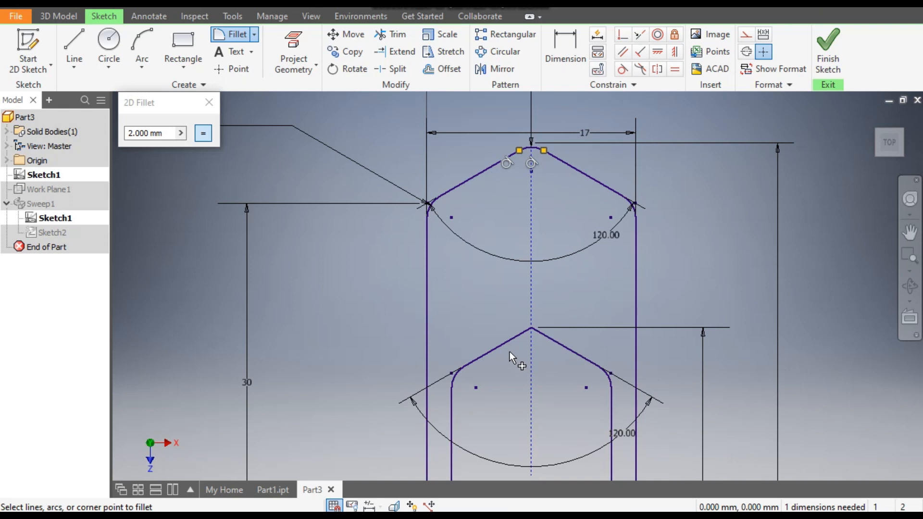
pyautogui.click(531, 329)
pyautogui.scroll(-3, 603, 227)
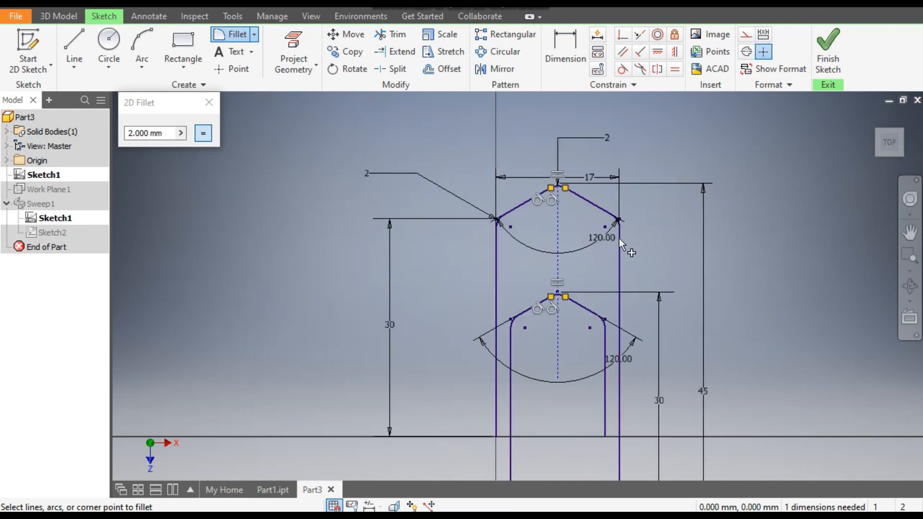
pyautogui.click(829, 42)
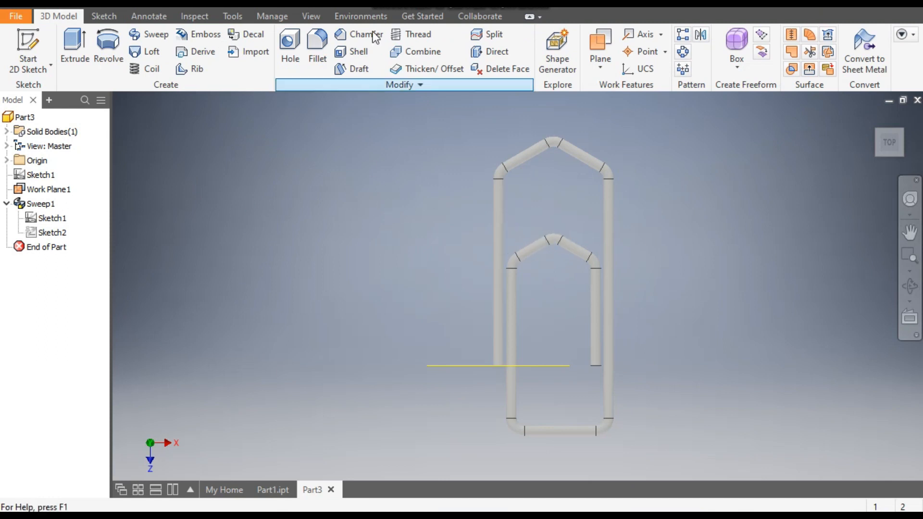
# - Change the model's visual style to Shaded
pyautogui.click(310, 16)
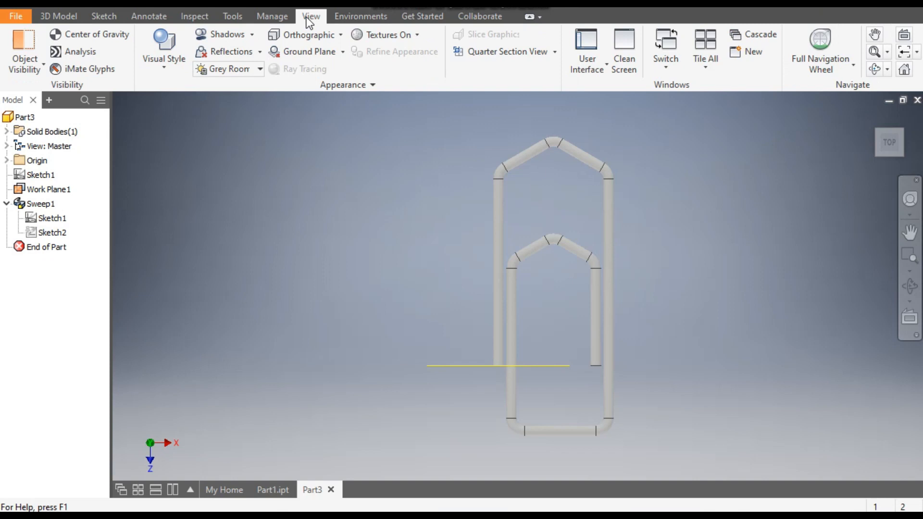
pyautogui.click(188, 64)
pyautogui.click(194, 120)
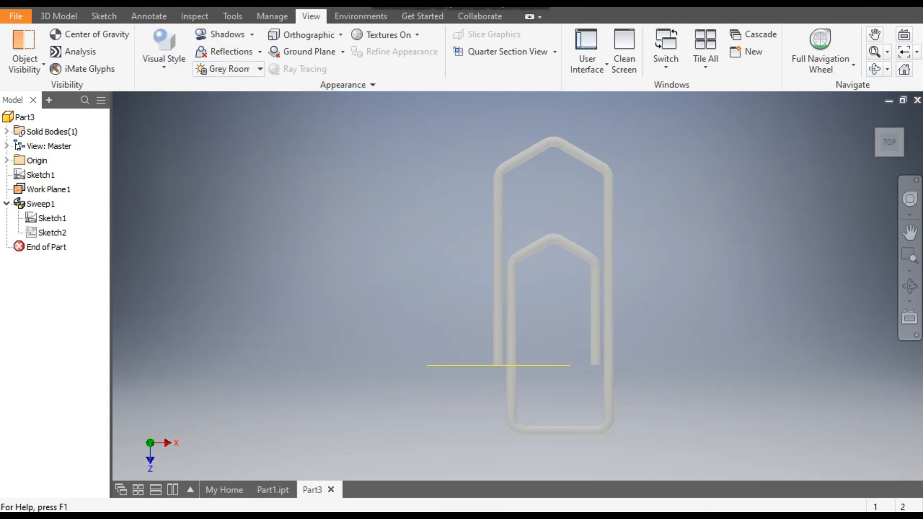
# - Apply a polished metal appearance from the Inventor Material Library to the part
pyautogui.click(375, 4)
pyautogui.scroll(-7, 396, 180)
pyautogui.scroll(-15, 396, 180)
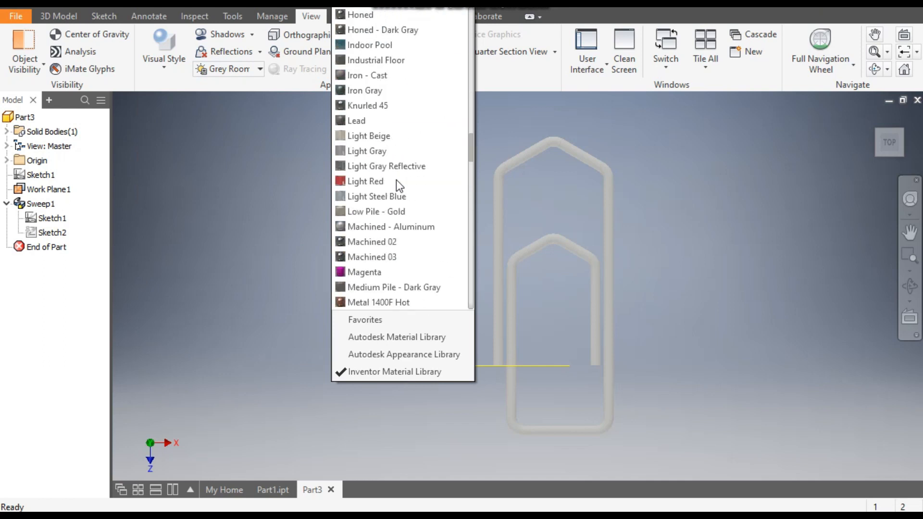
pyautogui.scroll(-3, 398, 196)
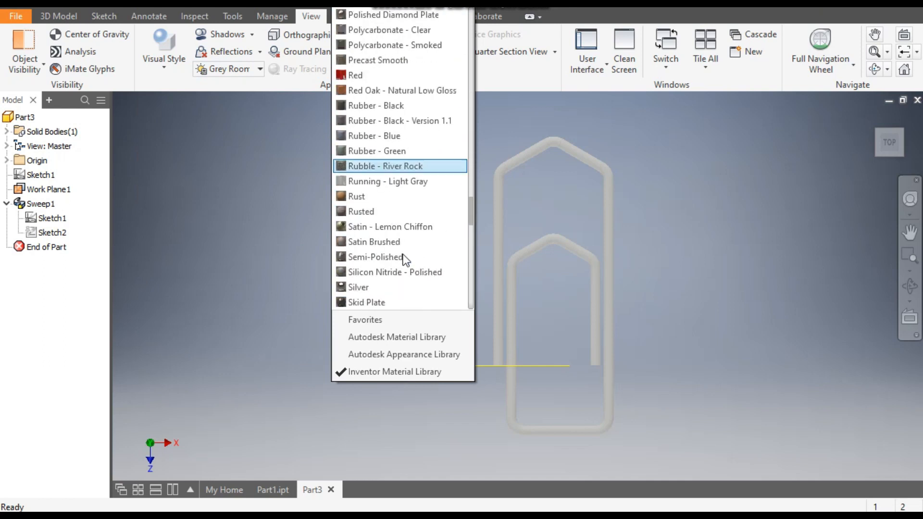
pyautogui.click(397, 272)
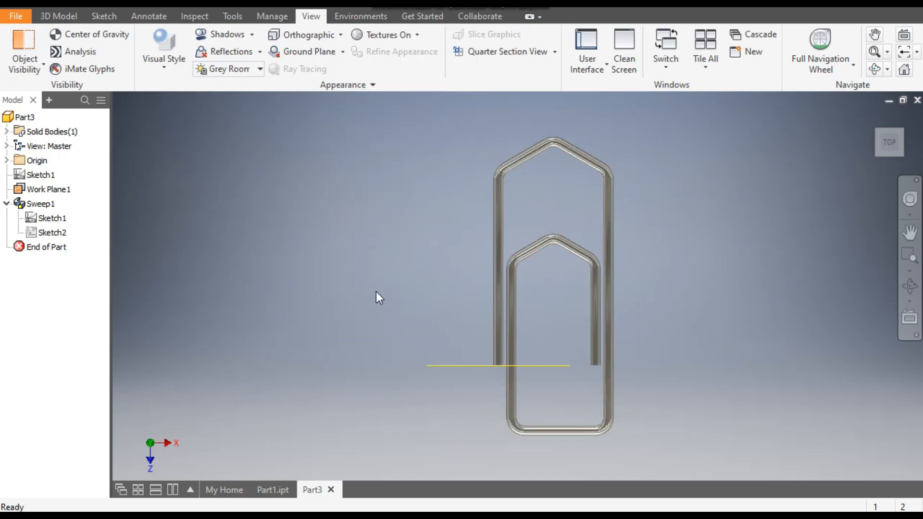
# - Show the paper clip in the home view and turn off the work plane's visibility
pyautogui.press('F2')
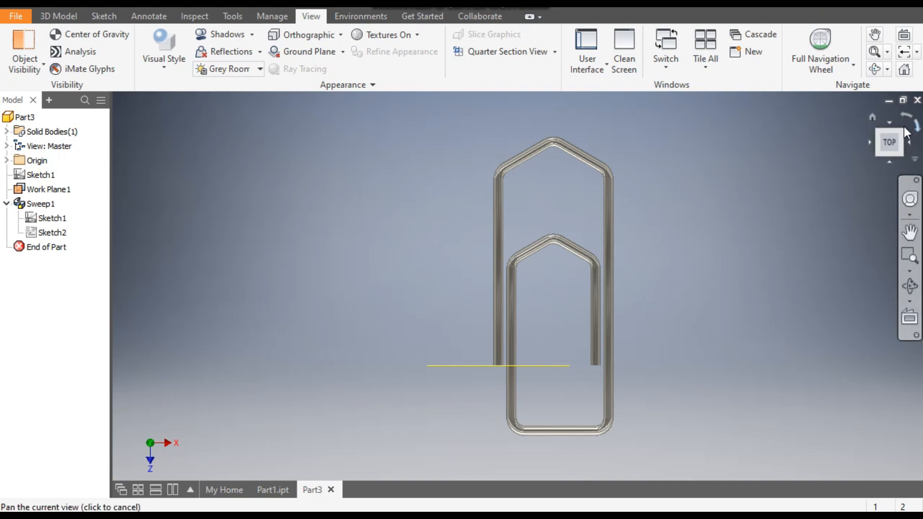
pyautogui.click(872, 117)
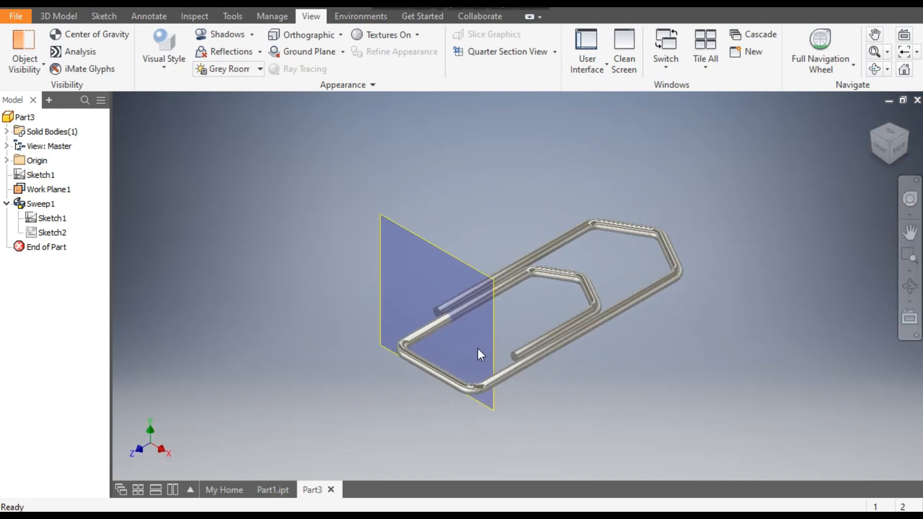
pyautogui.click(56, 189)
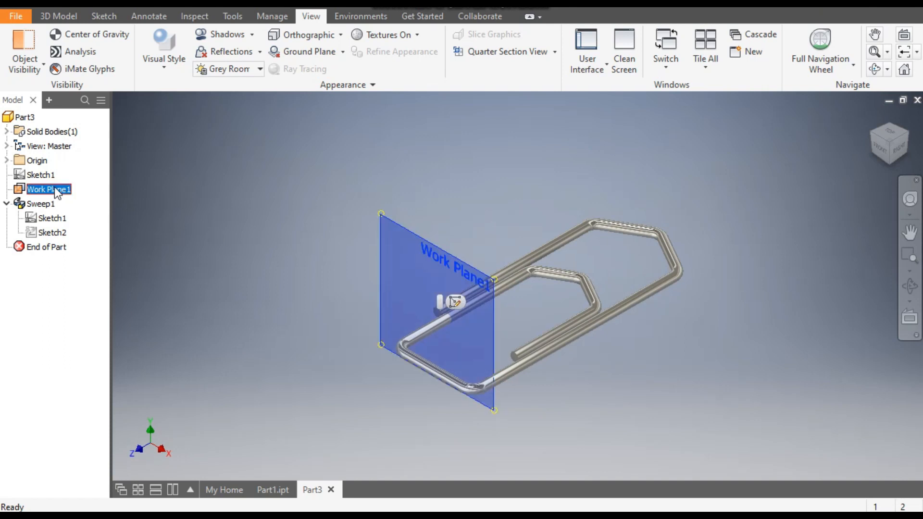
pyautogui.rightClick(56, 193)
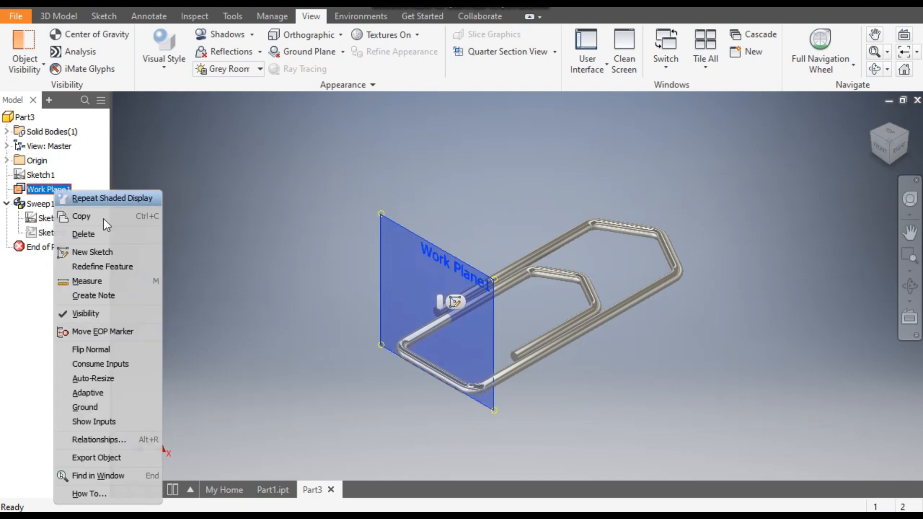
pyautogui.click(142, 313)
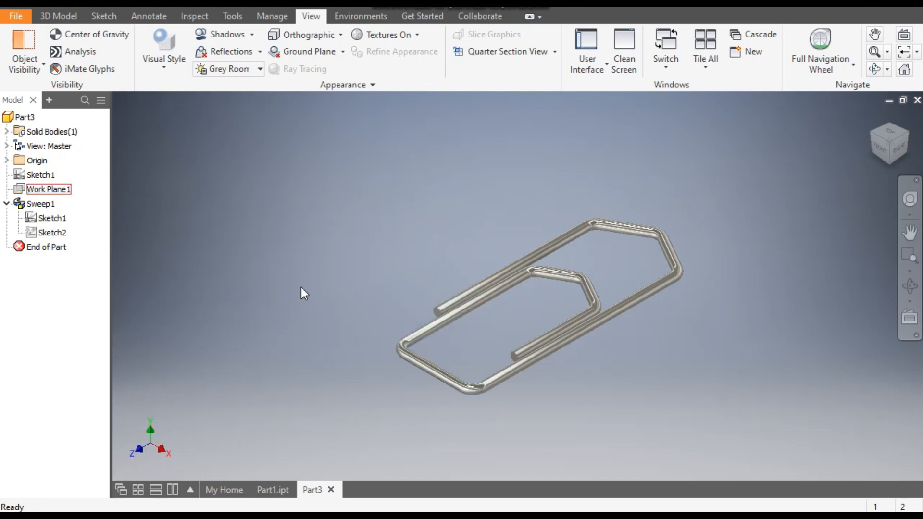
# - Fillet the circular end edges at both free ends of the wire with a 0.8 mm radius
pyautogui.scroll(-5, 428, 309)
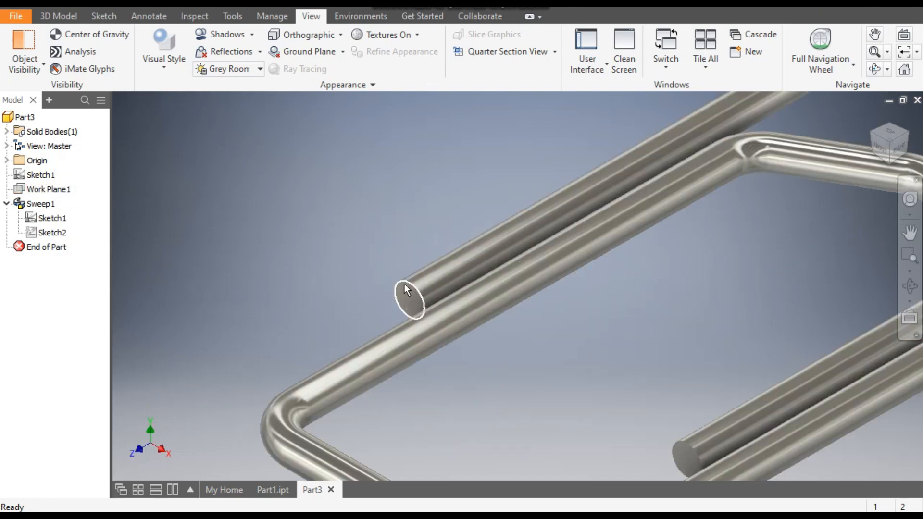
pyautogui.moveTo(410, 283); pyautogui.dragTo(445, 232, button='middle')
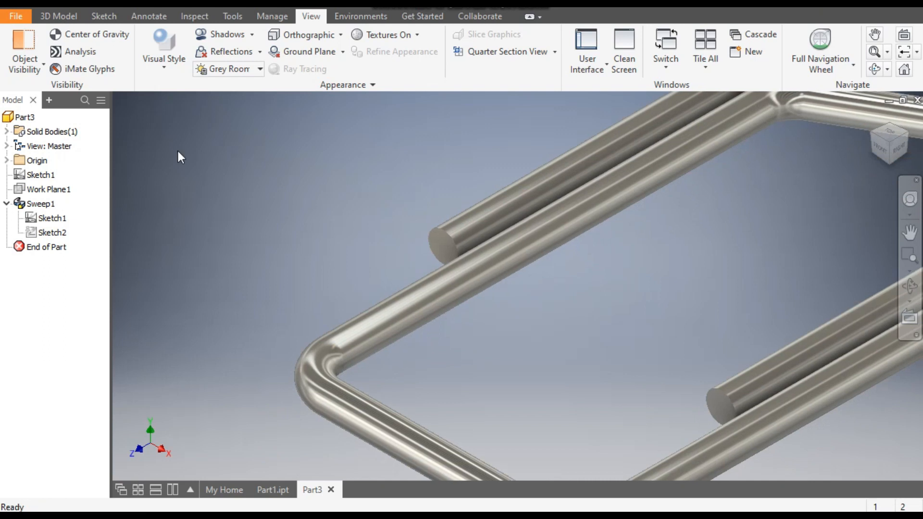
pyautogui.click(55, 17)
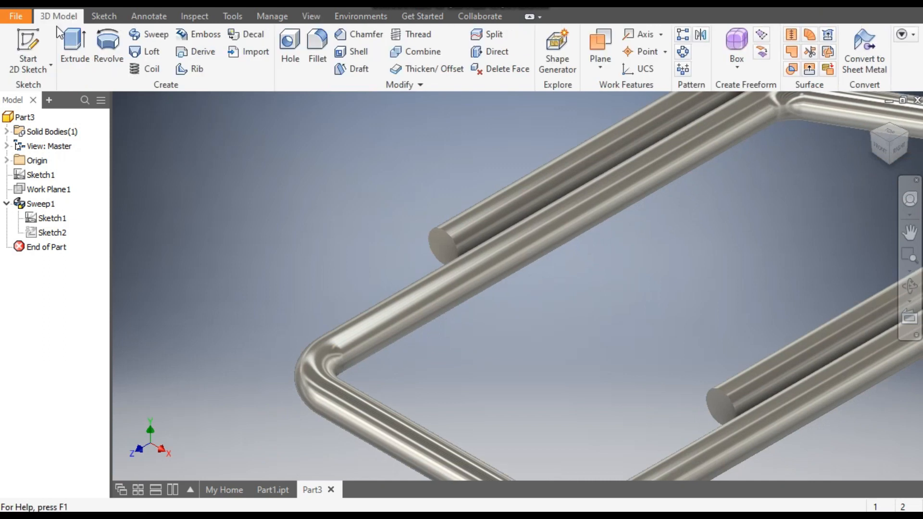
pyautogui.click(311, 44)
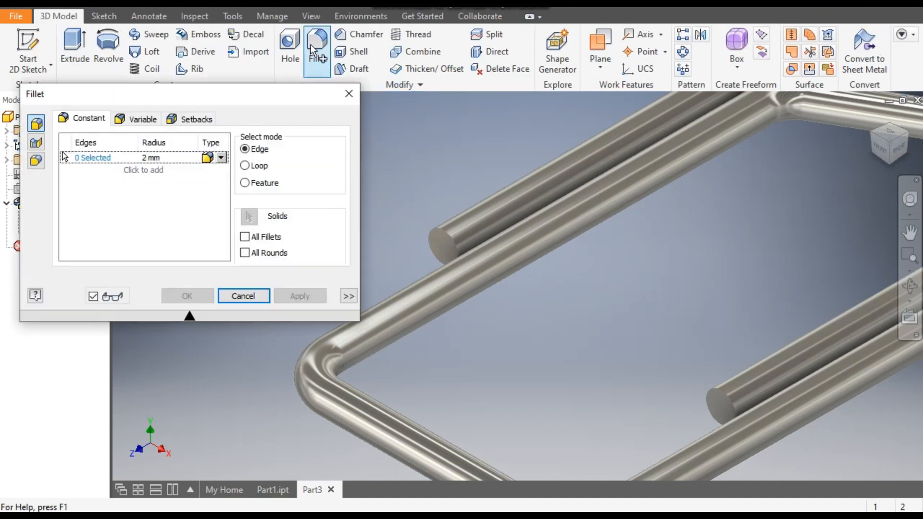
pyautogui.click(147, 159)
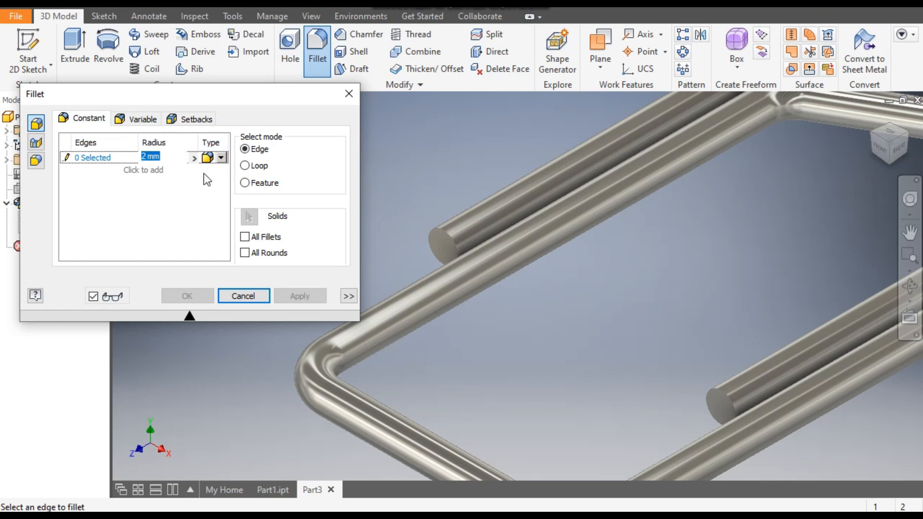
pyautogui.write('0.8')
pyautogui.click(91, 160)
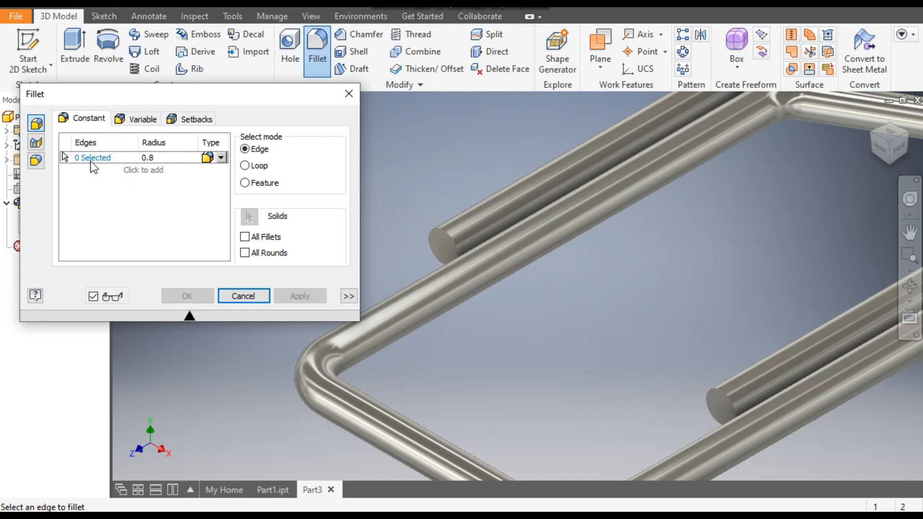
pyautogui.click(441, 235)
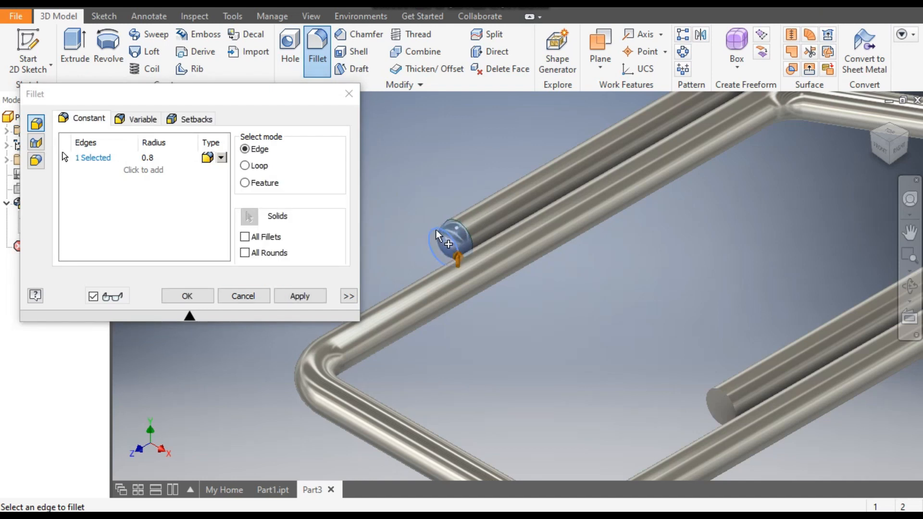
pyautogui.keyDown('shift'); pyautogui.moveTo(447, 238); pyautogui.dragTo(494, 268, button='middle'); pyautogui.keyUp('shift')
pyautogui.scroll(-3, 623, 353)
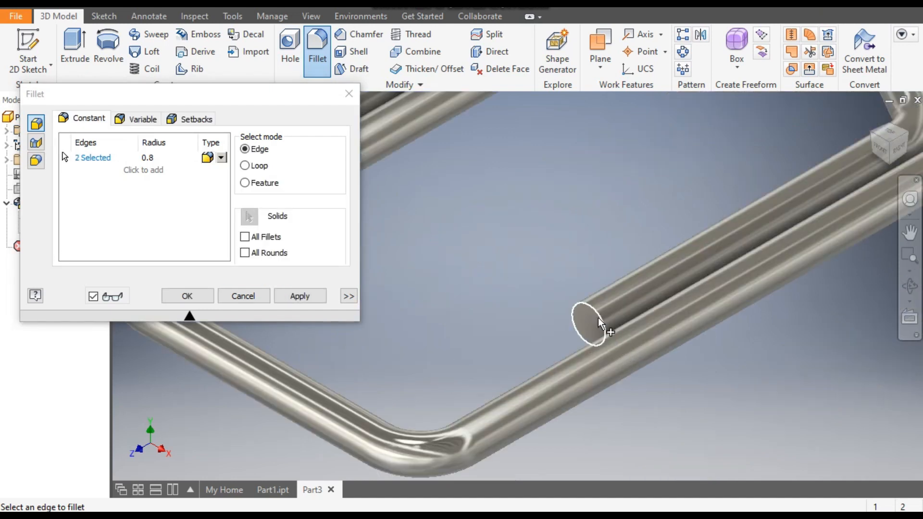
pyautogui.click(607, 330)
pyautogui.click(187, 296)
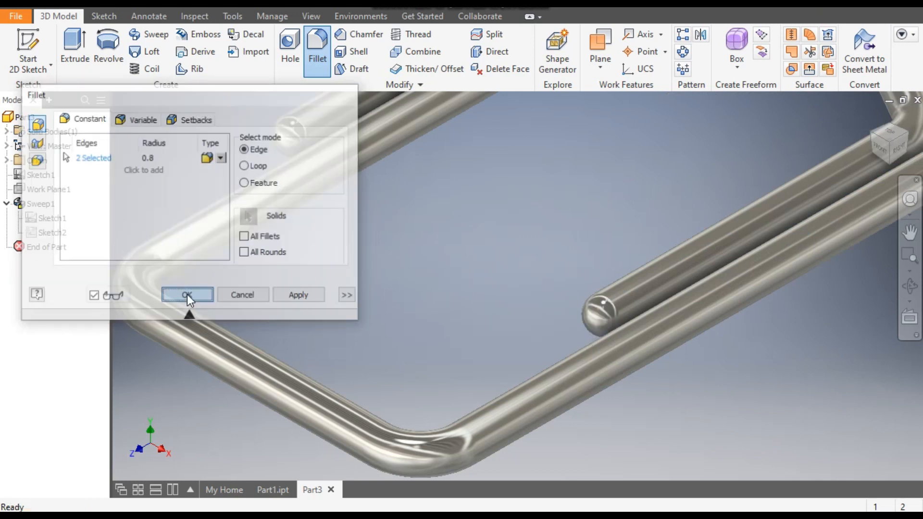
pyautogui.scroll(3, 449, 265)
pyautogui.scroll(2, 397, 385)
pyautogui.moveTo(454, 302); pyautogui.dragTo(409, 351, button='middle')
pyautogui.moveTo(697, 334); pyautogui.dragTo(724, 352, button='middle')
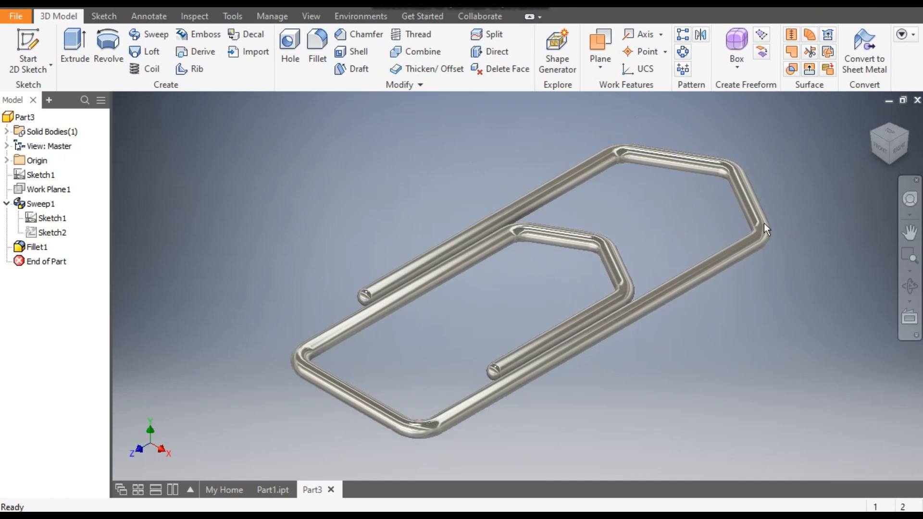